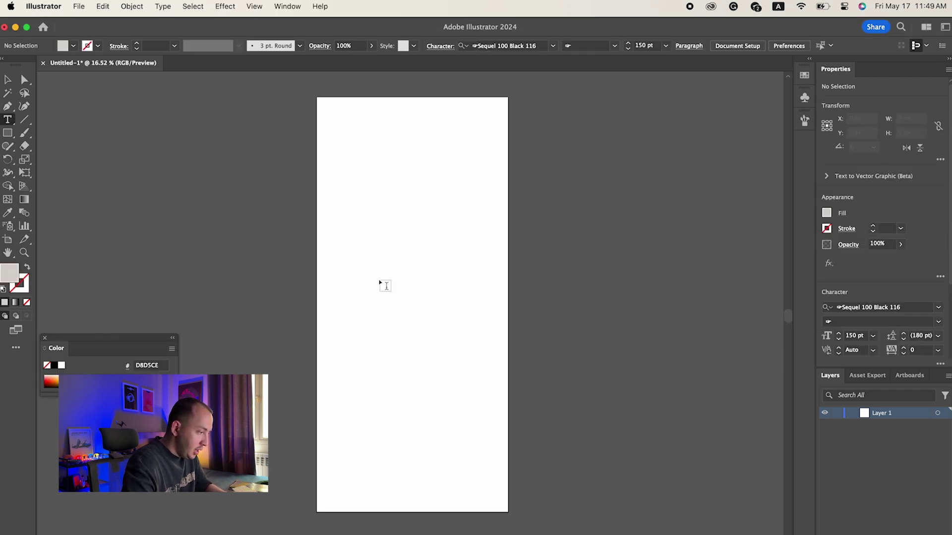
Step: Place a placeholder text object on the tall phone-wallpaper artboard with the Type tool
click(382, 284)
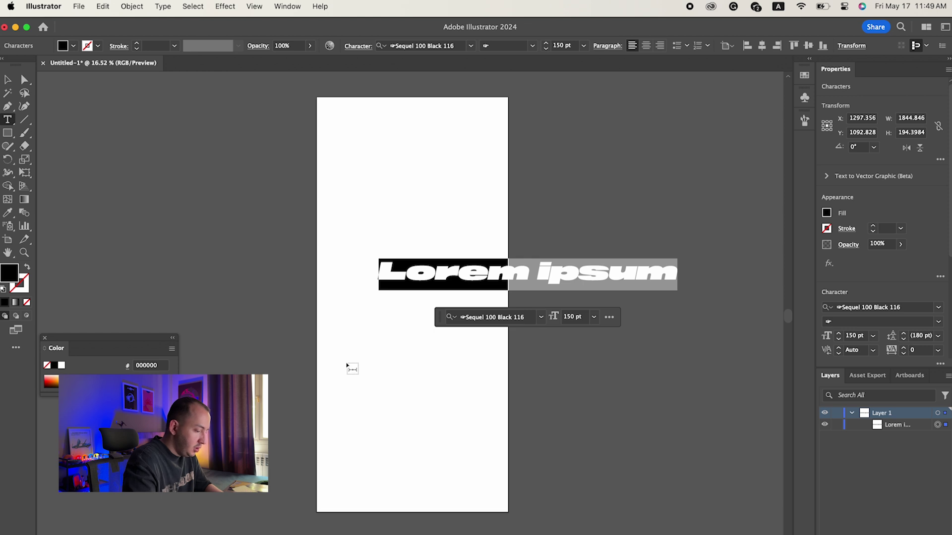
Step: Replace the placeholder with the word INFLATED and move it onto the artboard
text(INFLATED)
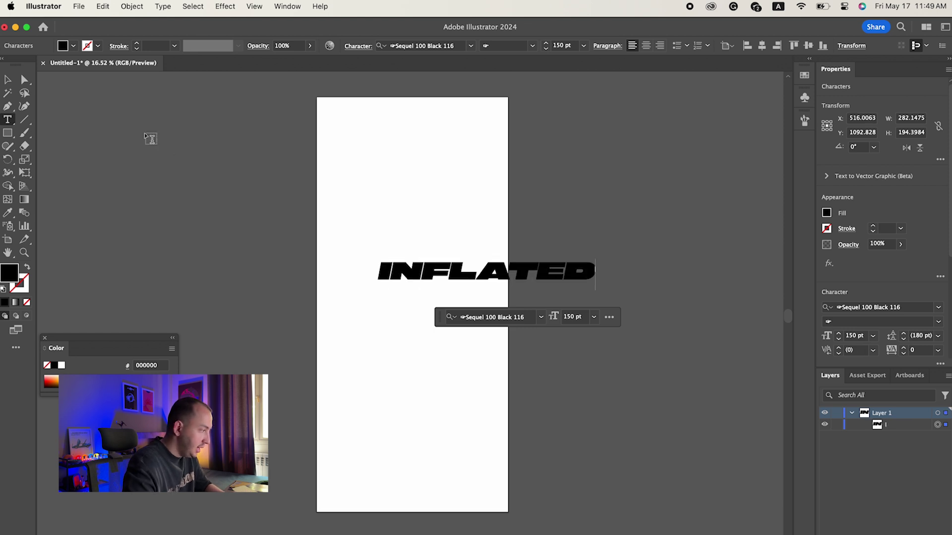
click(8, 79)
click(517, 277)
drag(517, 279, 452, 296)
Step: Centre INFLATED on the artboard and scale it down to about 943 px wide
click(785, 46)
click(830, 46)
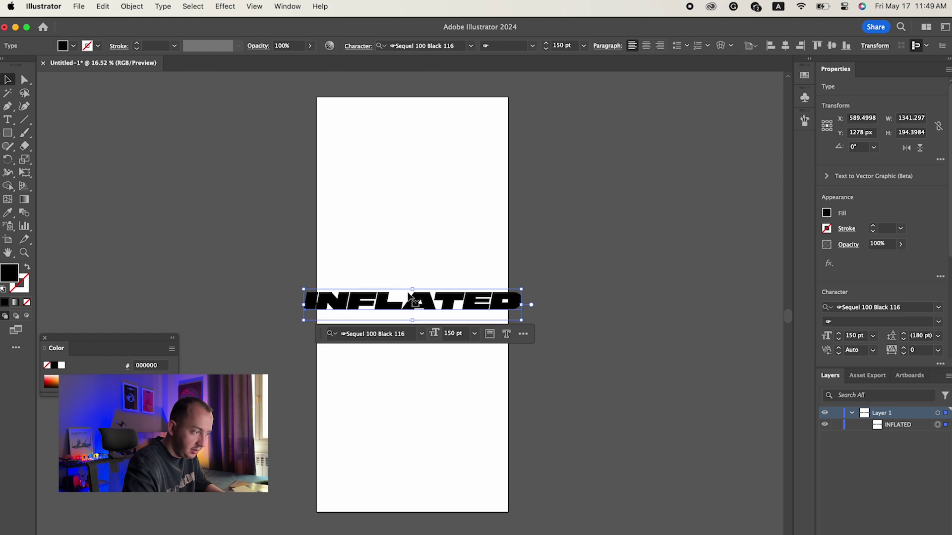
drag(523, 288, 490, 292)
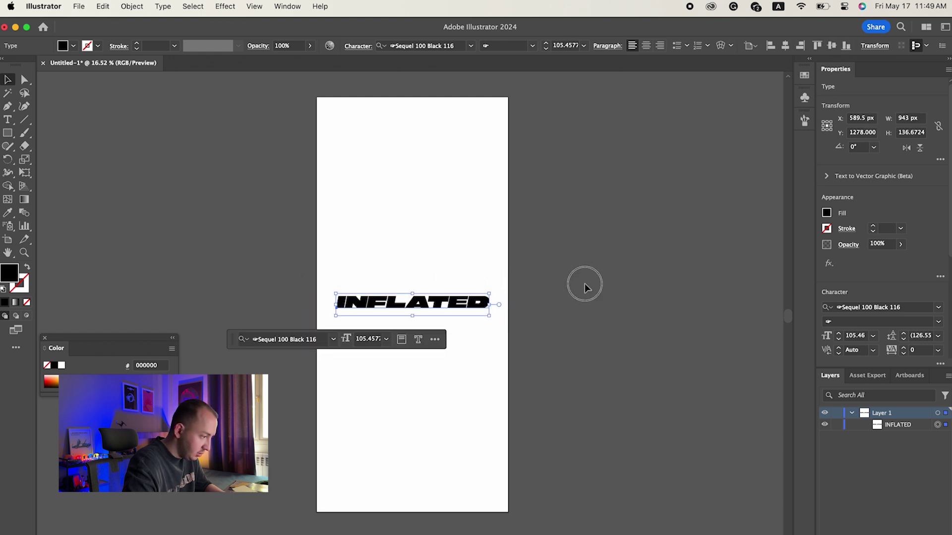
click(392, 326)
scroll(393, 326, up, 3)
scroll(392, 327, down, 3)
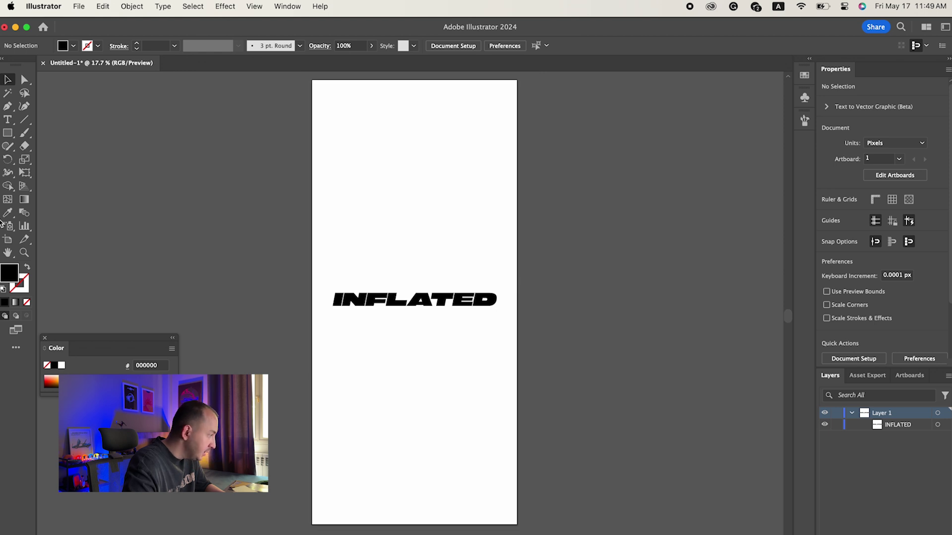
Step: Draw a rectangle covering the whole artboard and fill it with beige DDD8CC
click(8, 133)
scroll(357, 235, down, 1)
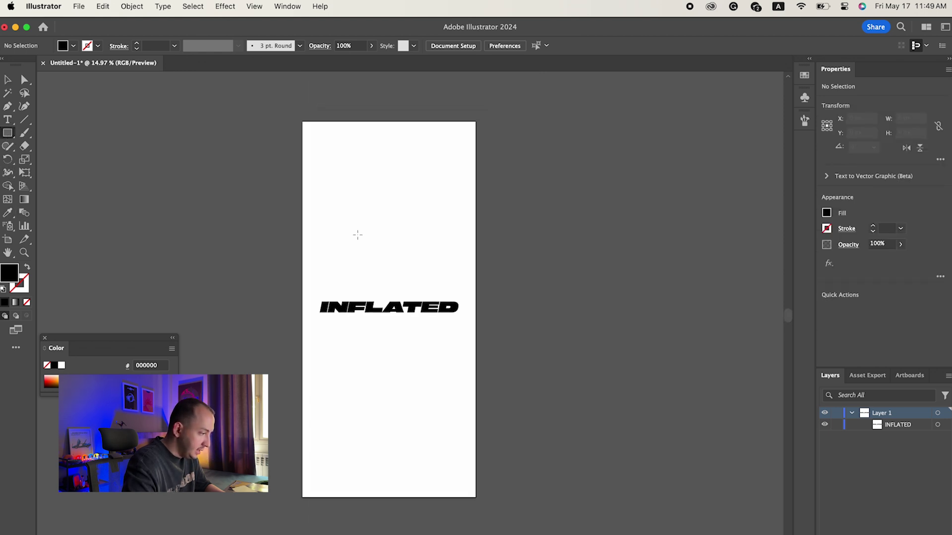
drag(302, 122, 476, 497)
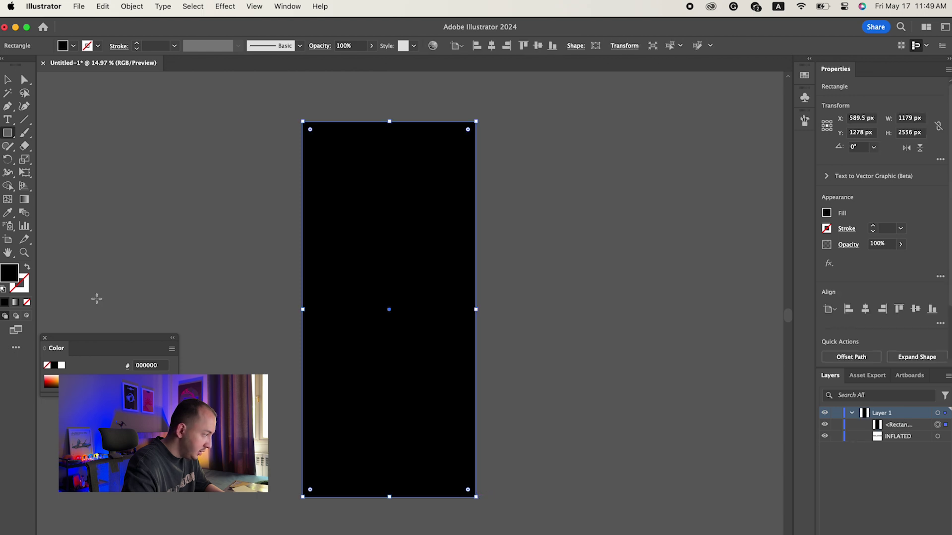
double_click(10, 273)
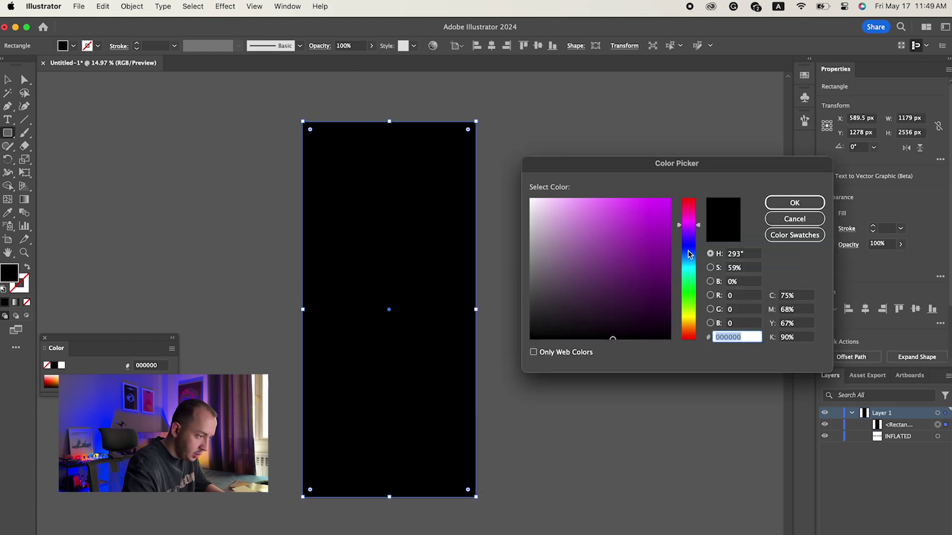
drag(692, 335, 687, 323)
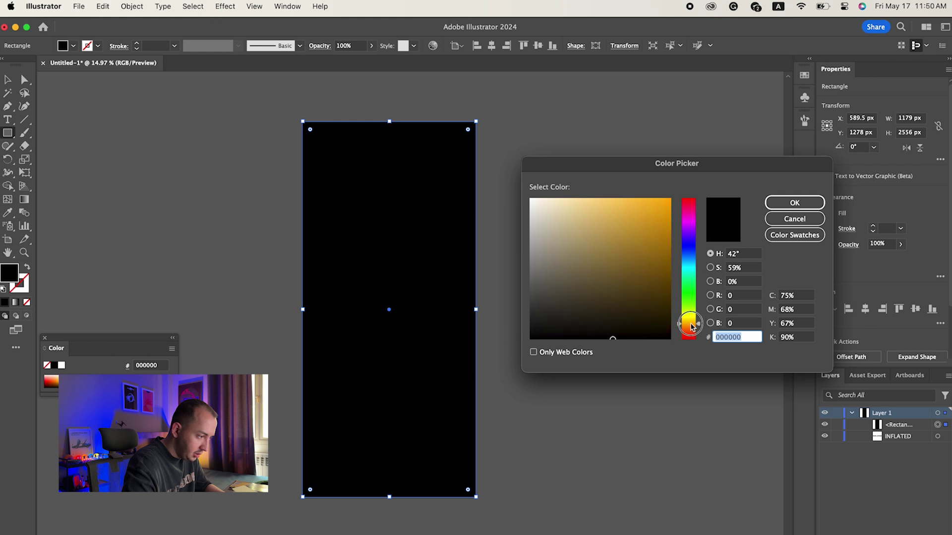
click(539, 208)
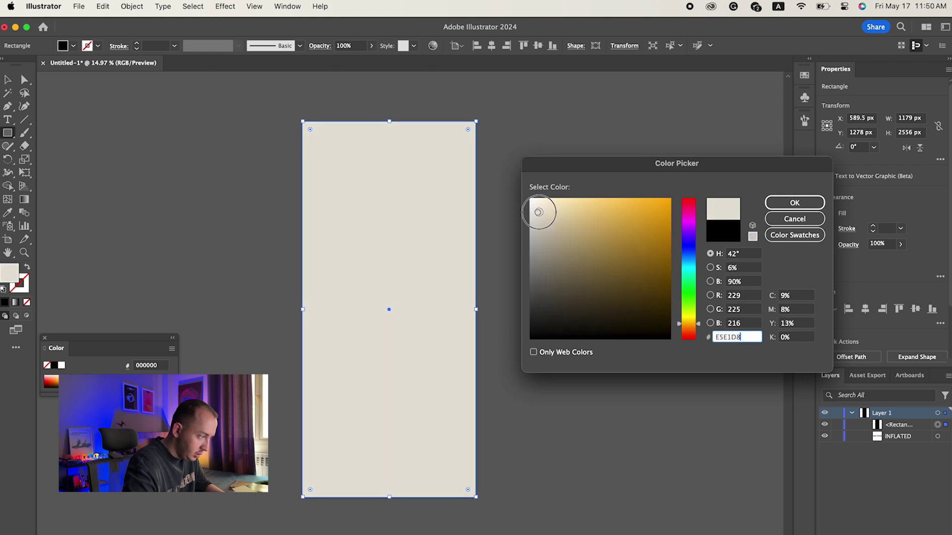
click(539, 213)
click(542, 218)
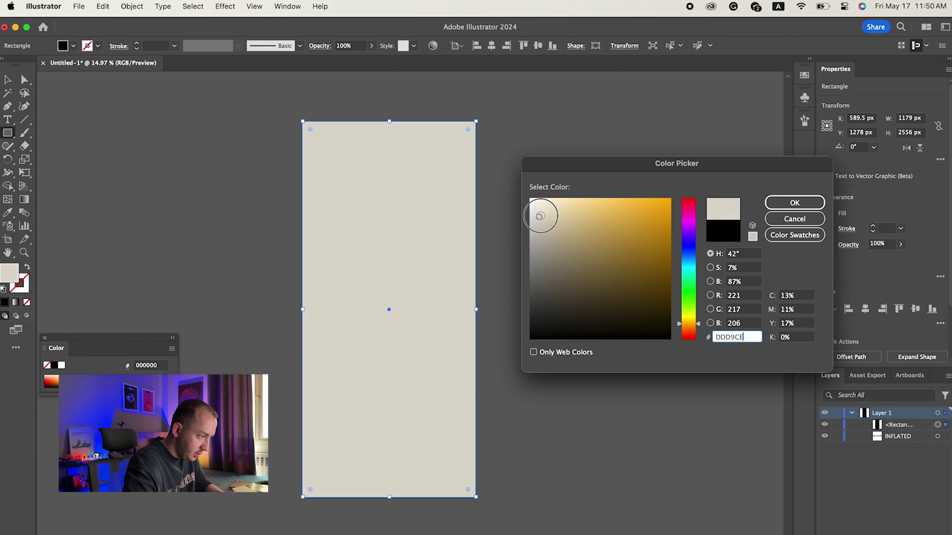
key(Return)
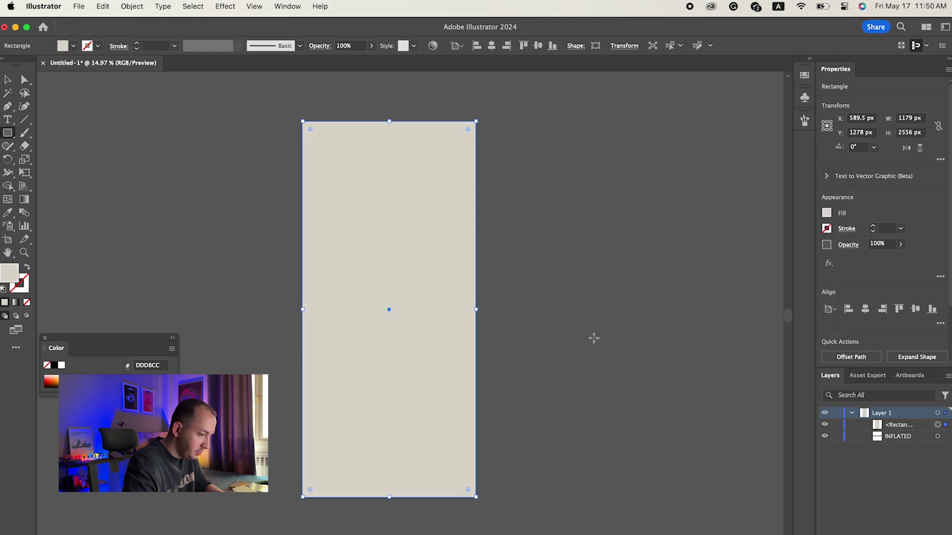
Step: Move the beige rectangle's layer below the INFLATED text
click(914, 425)
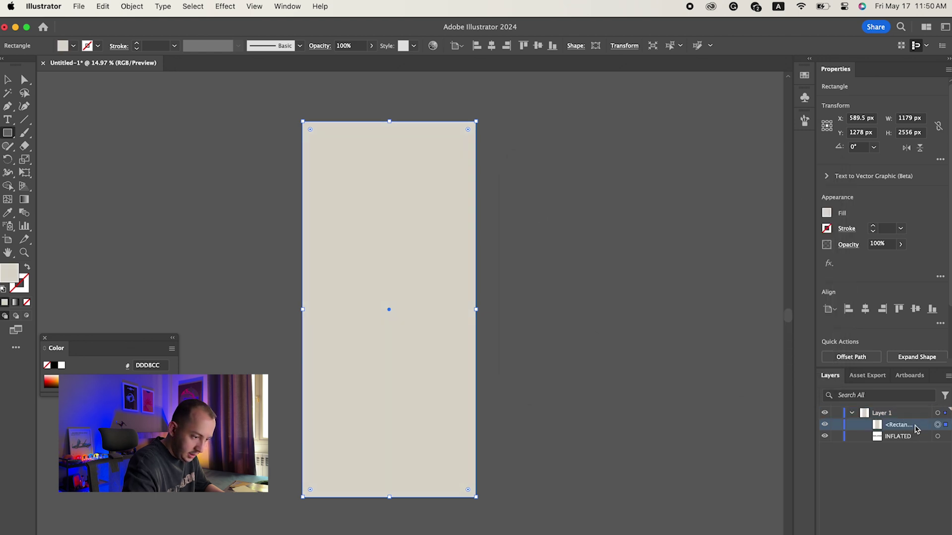
drag(914, 428, 908, 442)
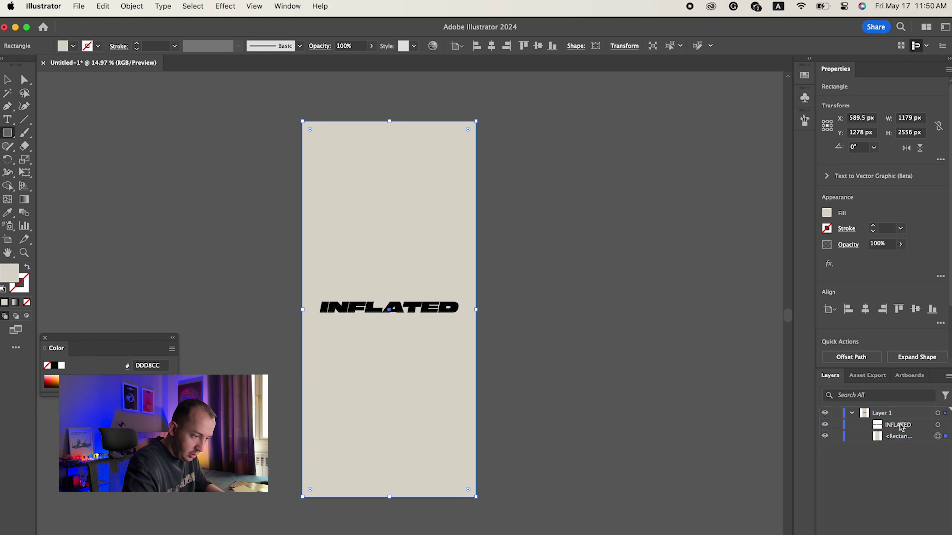
click(502, 335)
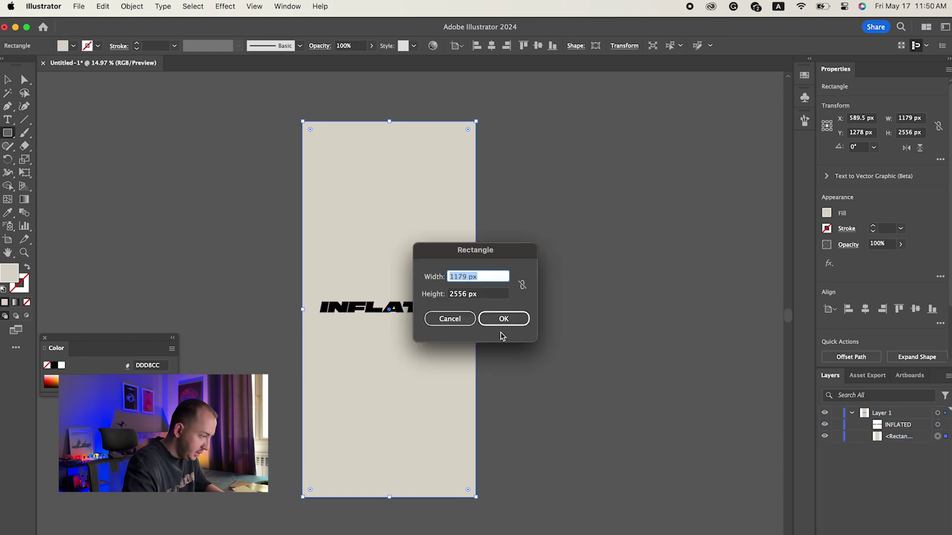
key(Escape)
click(8, 82)
click(226, 216)
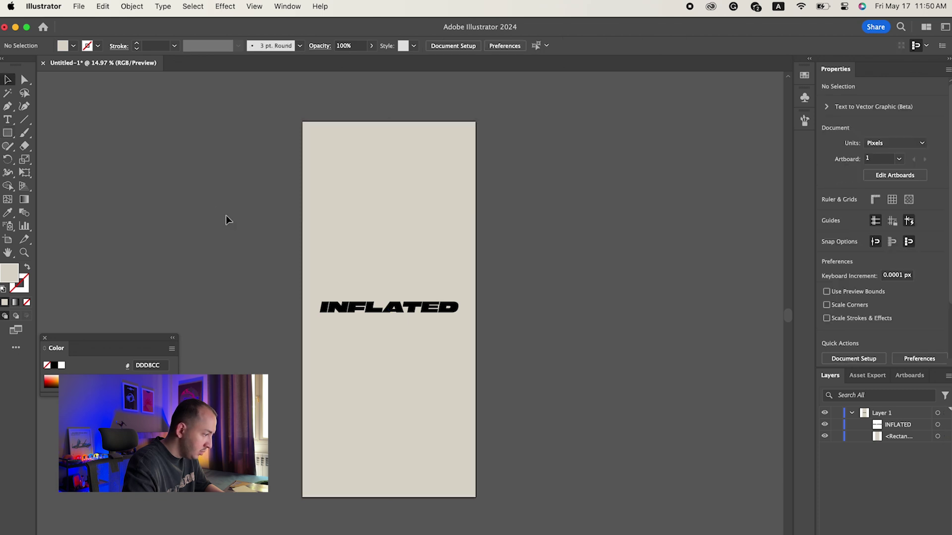
click(409, 316)
Step: Make the INFLATED text white FFFFFF and darken the background rectangle to BFBBB2
scroll(409, 316, up, 2)
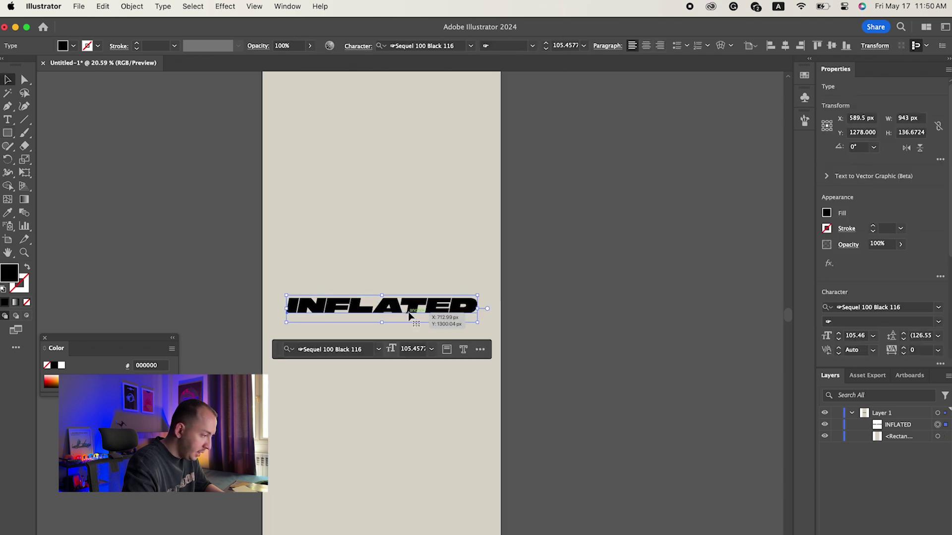
double_click(9, 274)
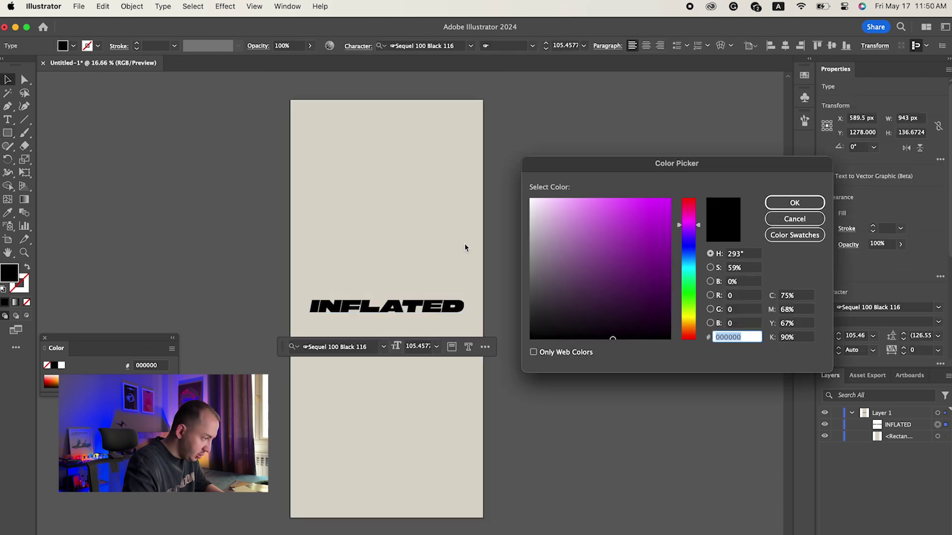
drag(551, 217, 513, 183)
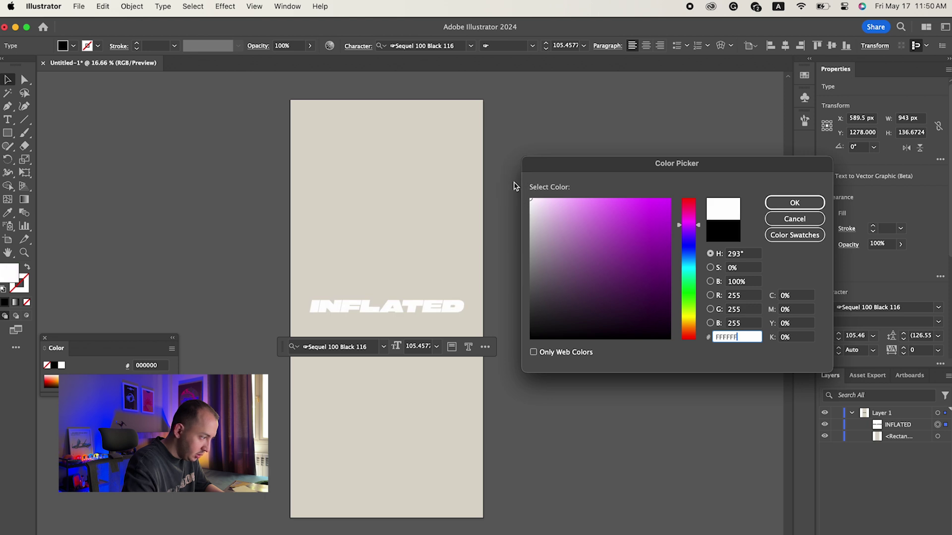
key(Return)
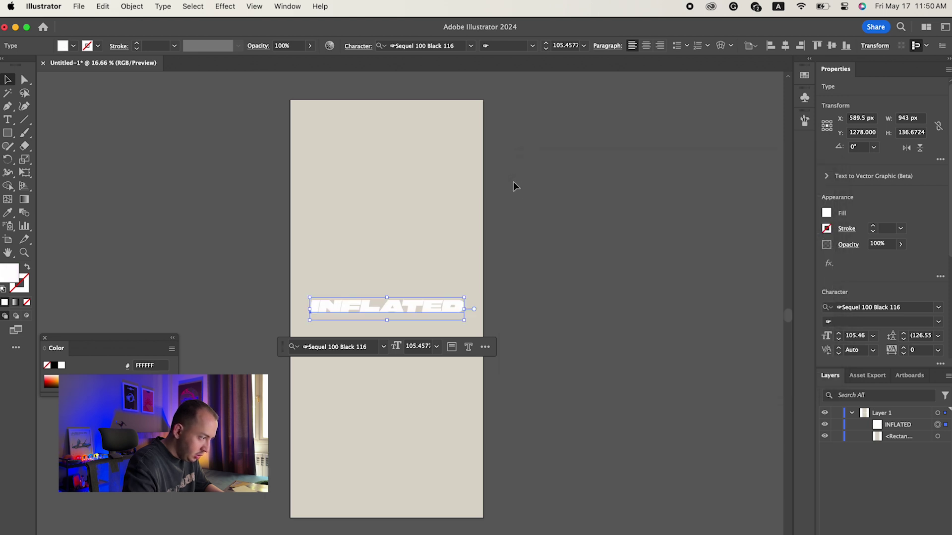
click(410, 202)
double_click(9, 272)
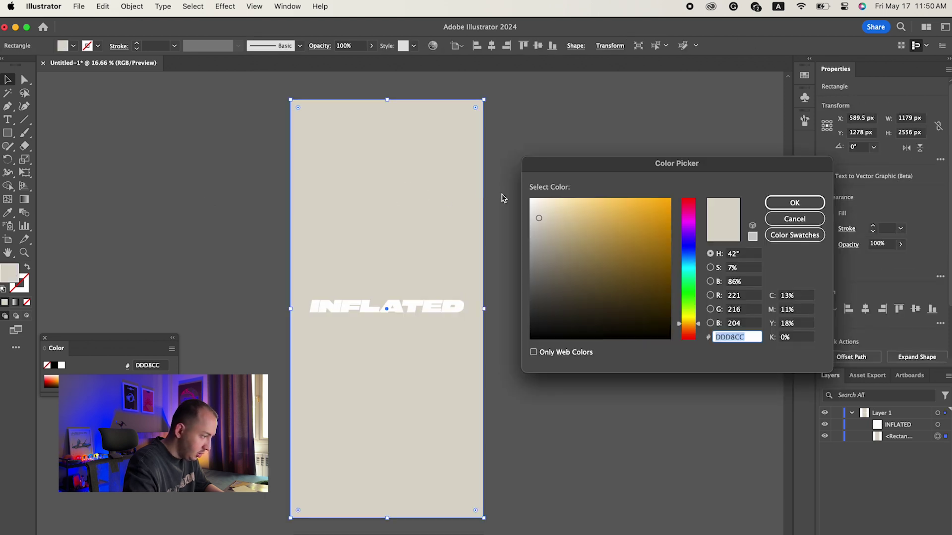
drag(539, 221, 540, 234)
key(Return)
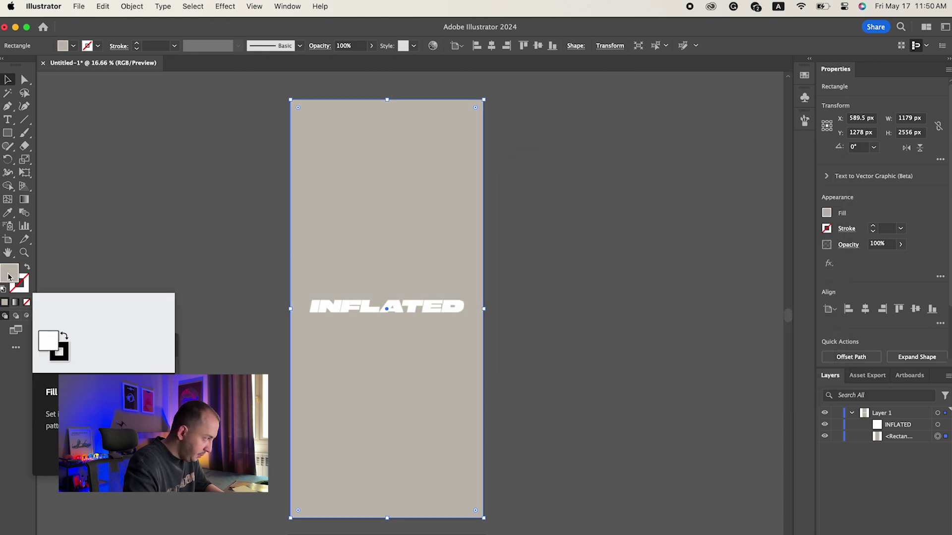
Step: Give the INFLATED text a black outline stroke of 4 pt
key(super+0)
click(429, 305)
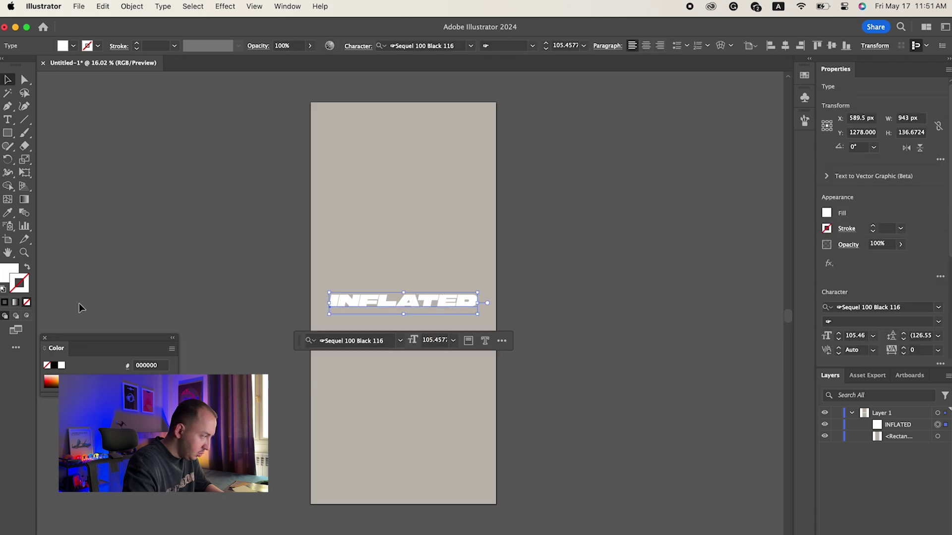
click(5, 303)
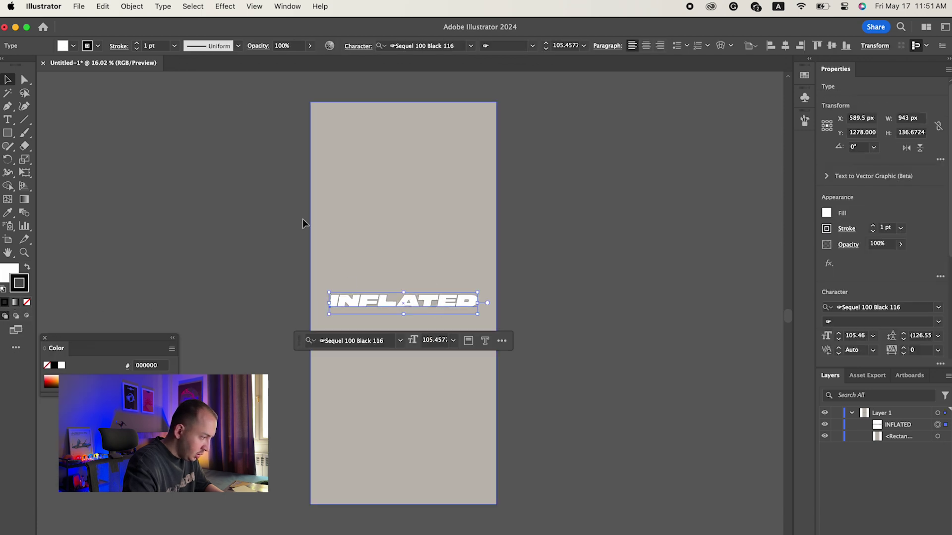
click(137, 44)
click(137, 44)
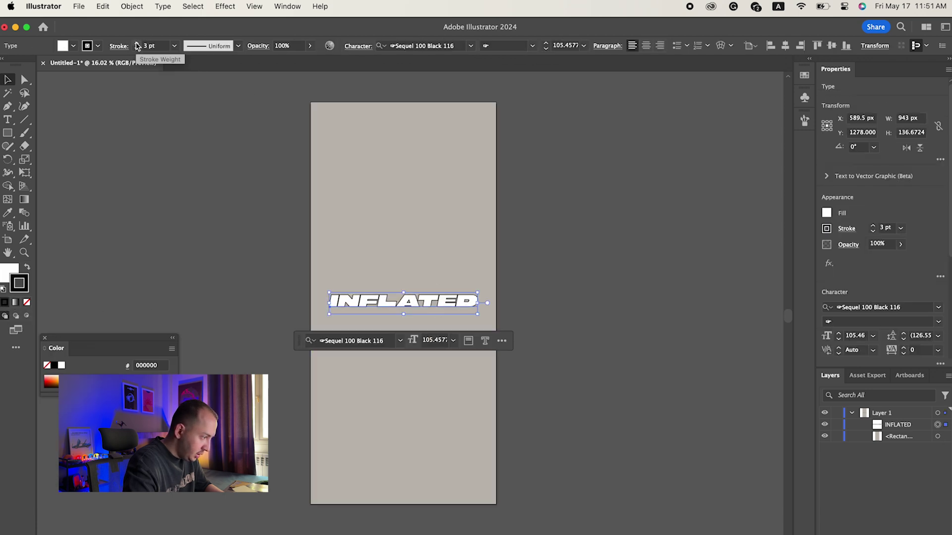
click(137, 44)
click(167, 162)
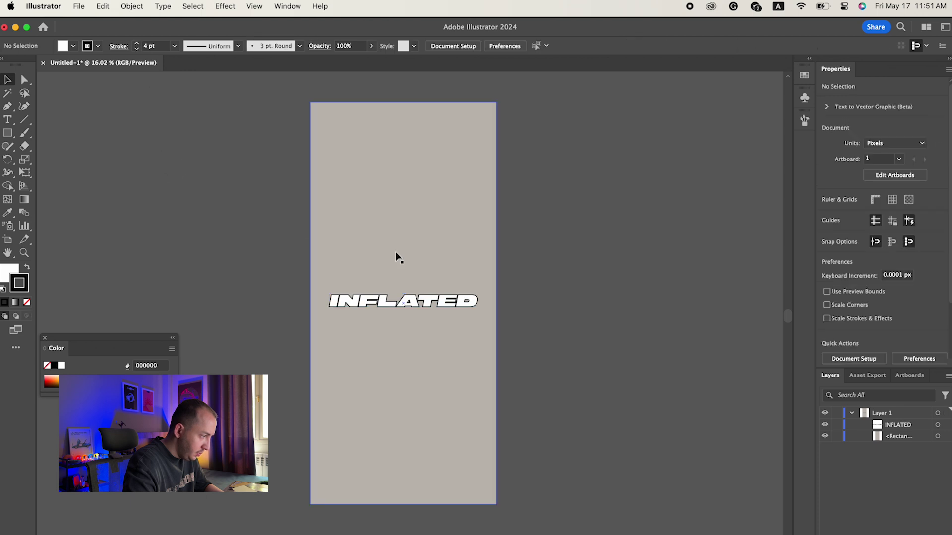
scroll(394, 251, down, 1)
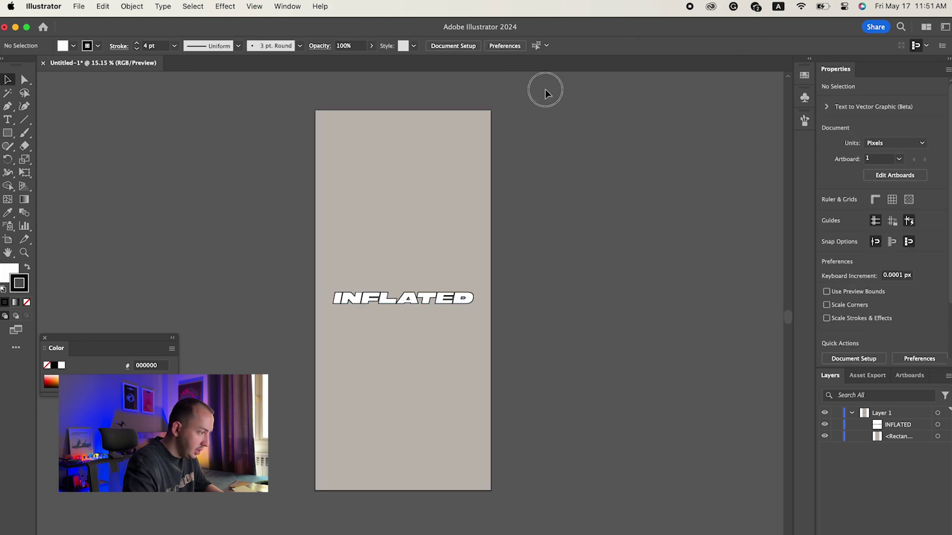
drag(545, 89, 267, 520)
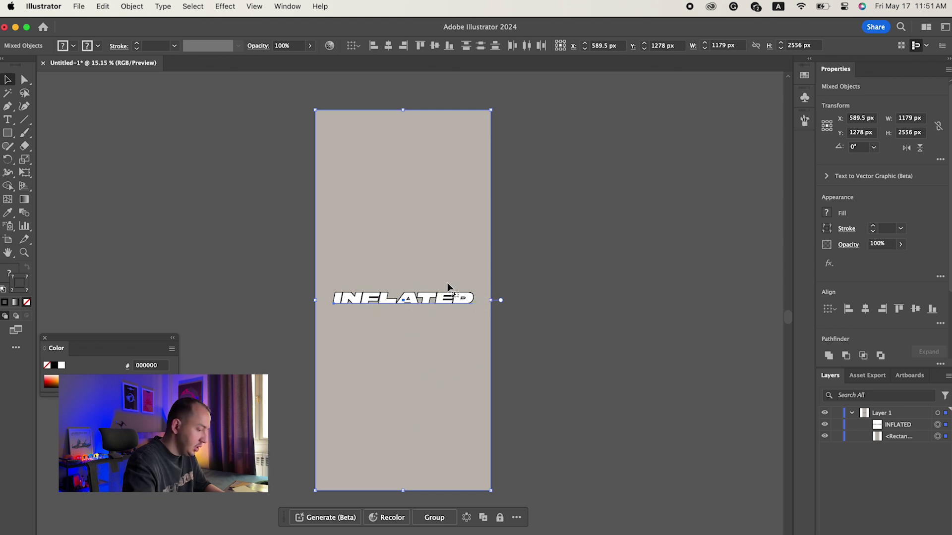
Step: Group the selected INFLATED text and background rectangle together
key(super+g)
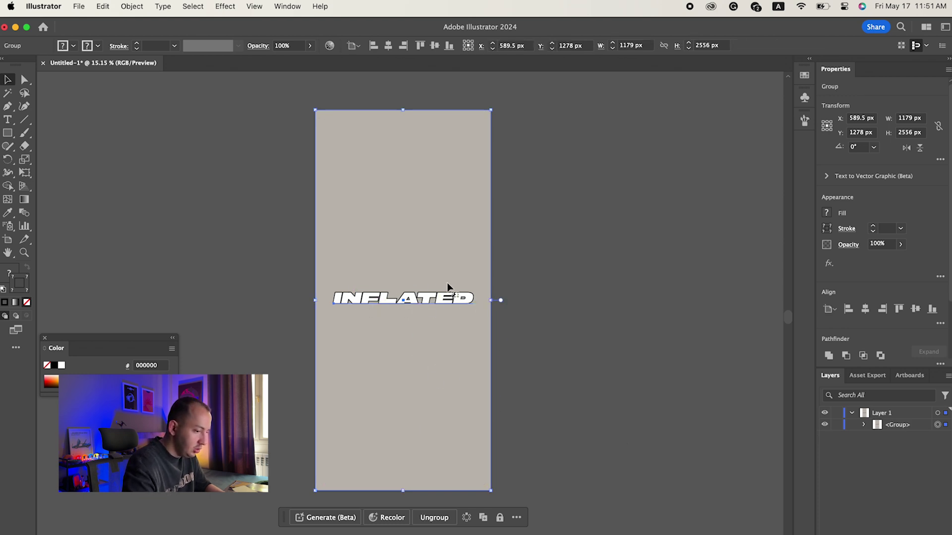
key(super+z)
right_click(435, 258)
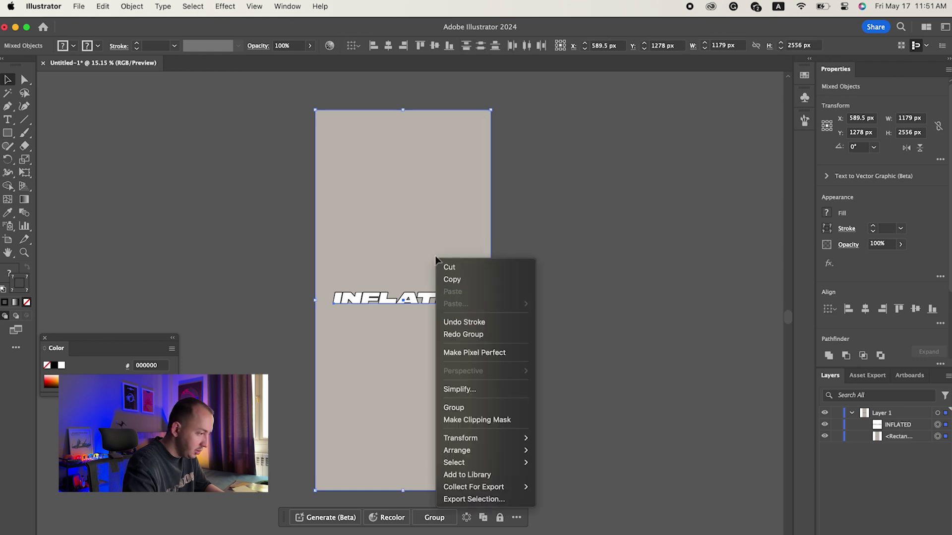
click(473, 410)
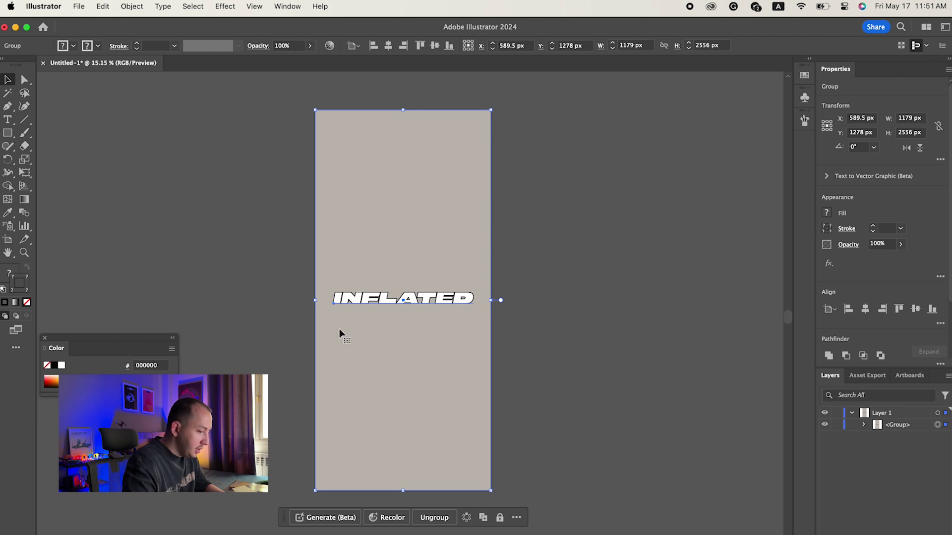
Step: Apply the 3D and Materials Inflate effect to the group
click(226, 6)
mouse_move(254, 90)
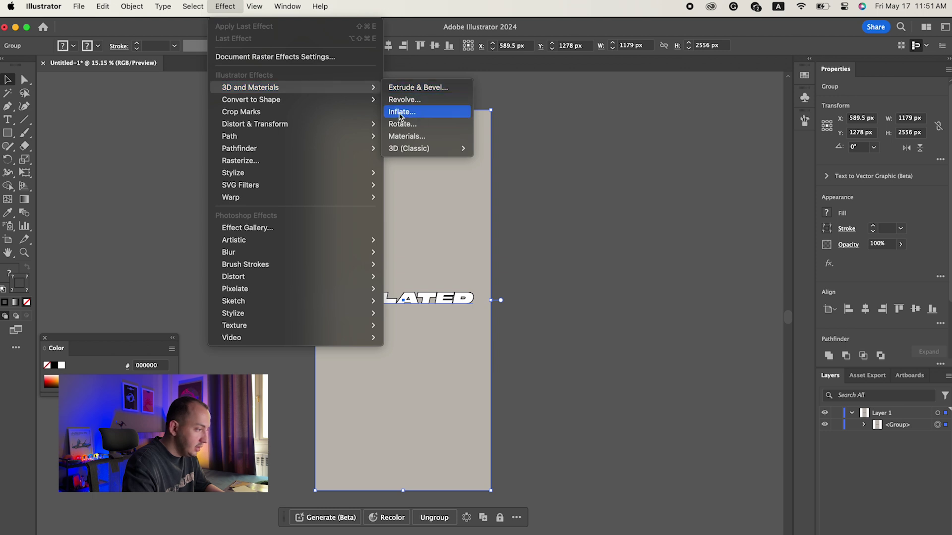
click(425, 114)
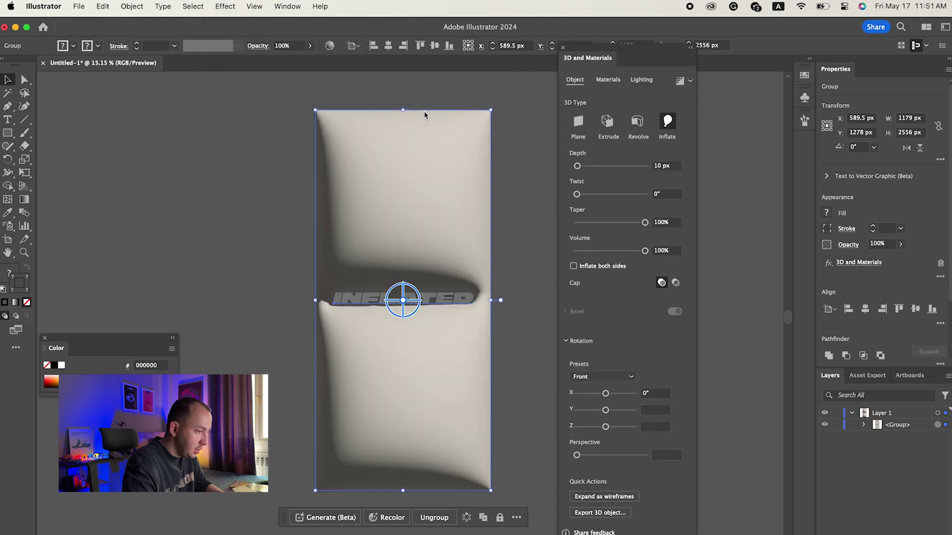
scroll(395, 320, up, 5)
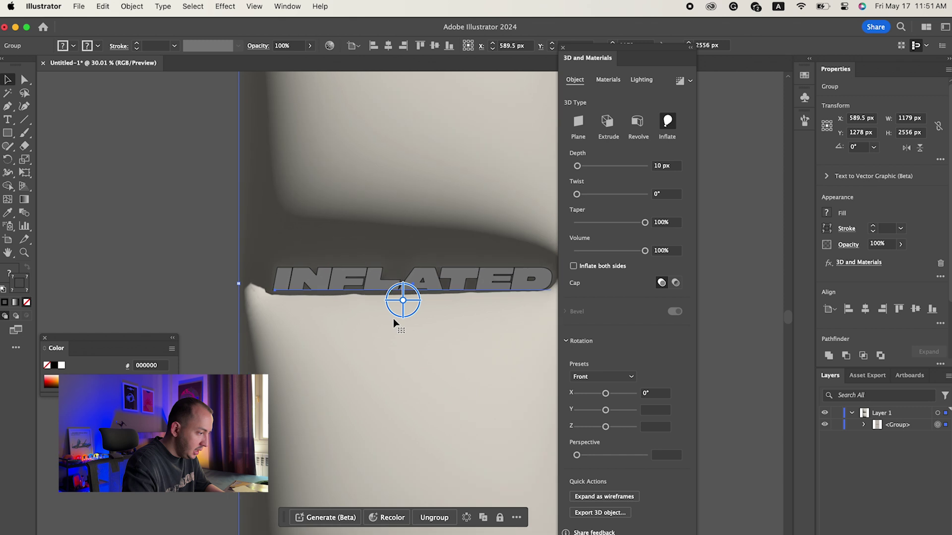
scroll(393, 319, down, 4)
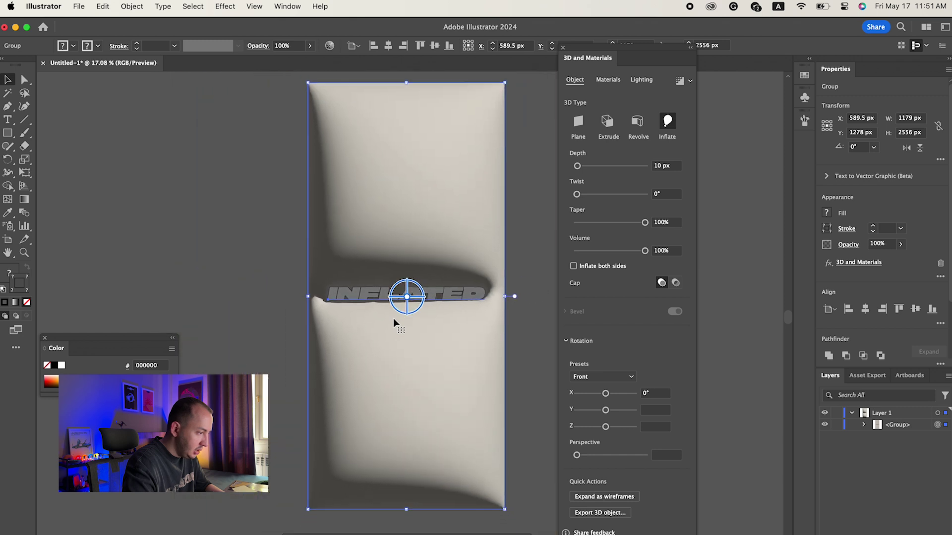
scroll(394, 318, down, 2)
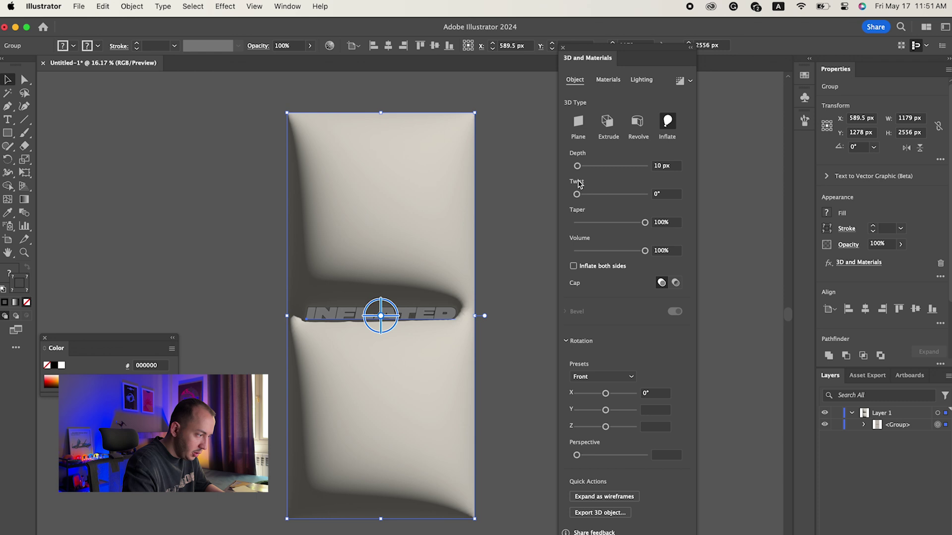
Step: Raise the Inflate depth to 1010 px
click(656, 166)
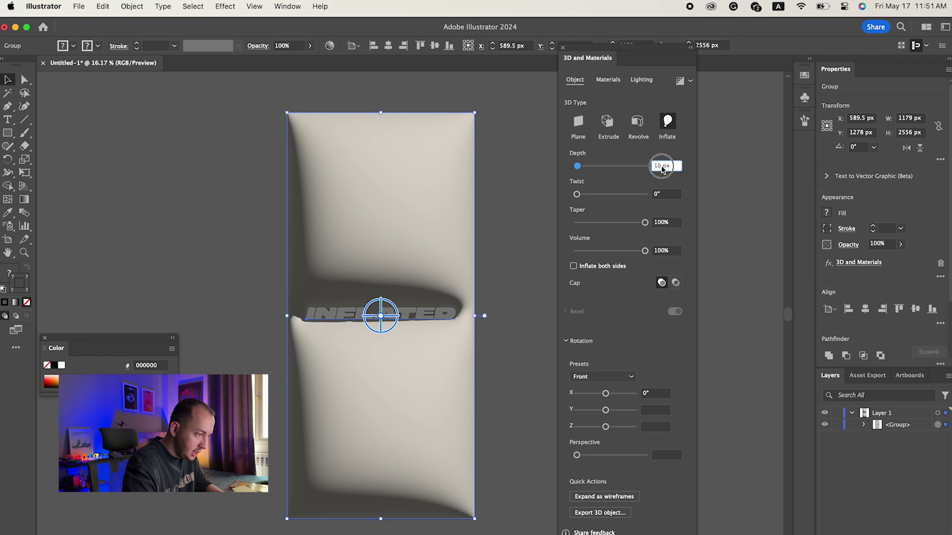
double_click(655, 168)
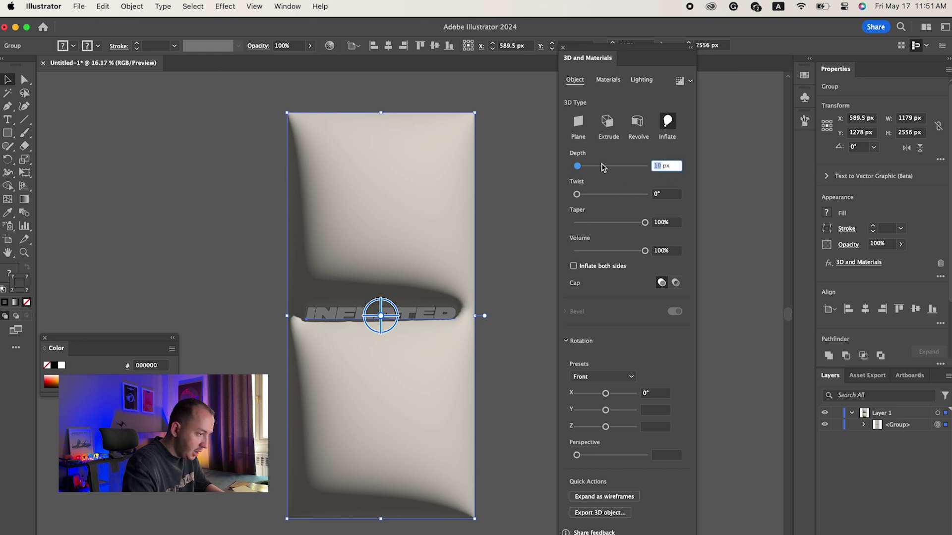
drag(594, 167, 613, 168)
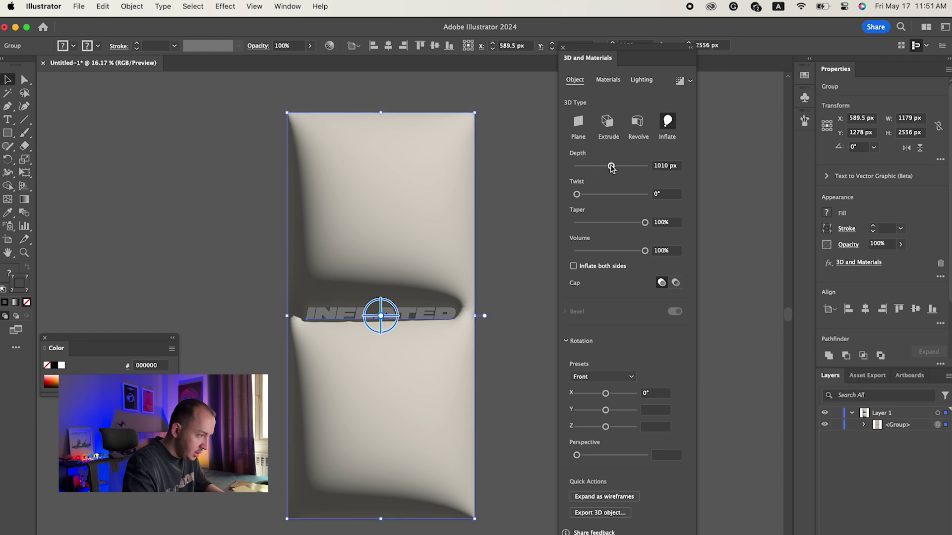
click(609, 80)
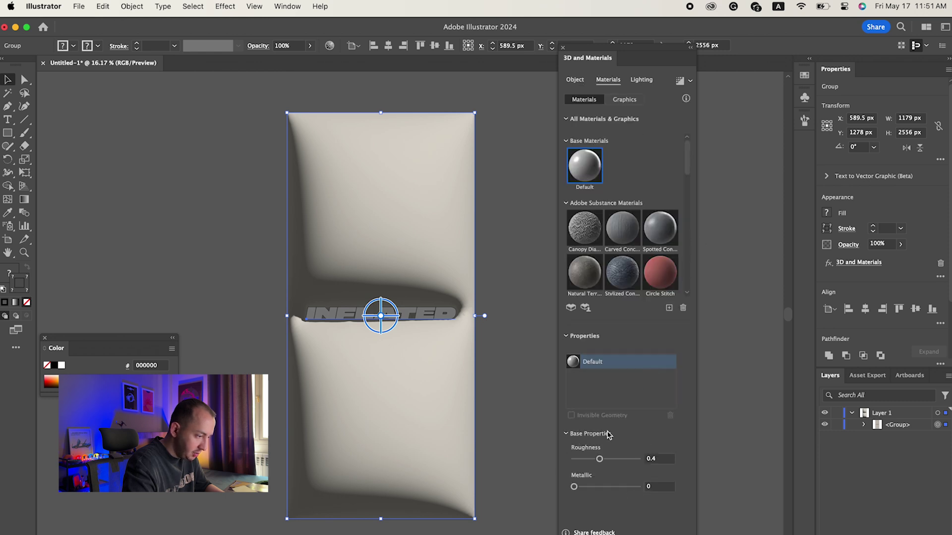
Step: Set the inflated material's Roughness to 0.15 and Metallic to 0.22
click(658, 459)
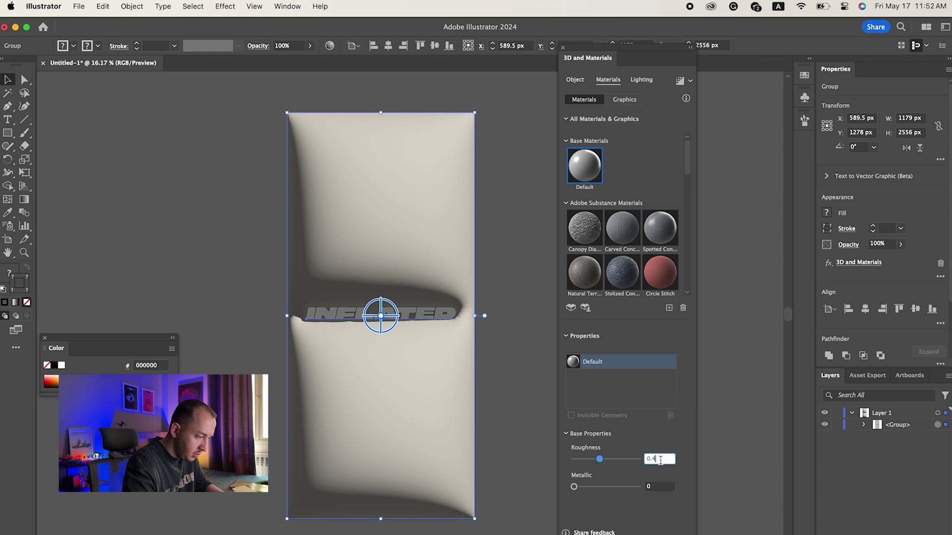
key(BackSpace)
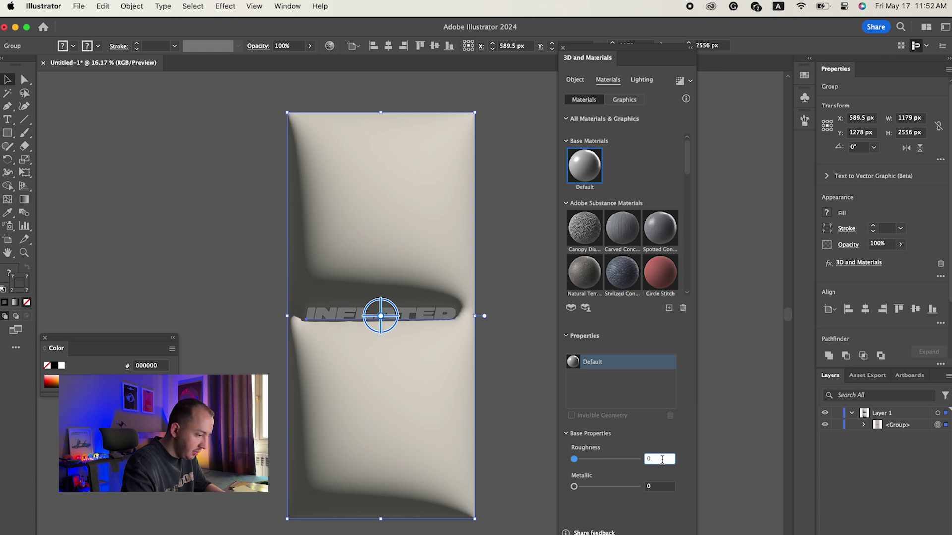
text(15)
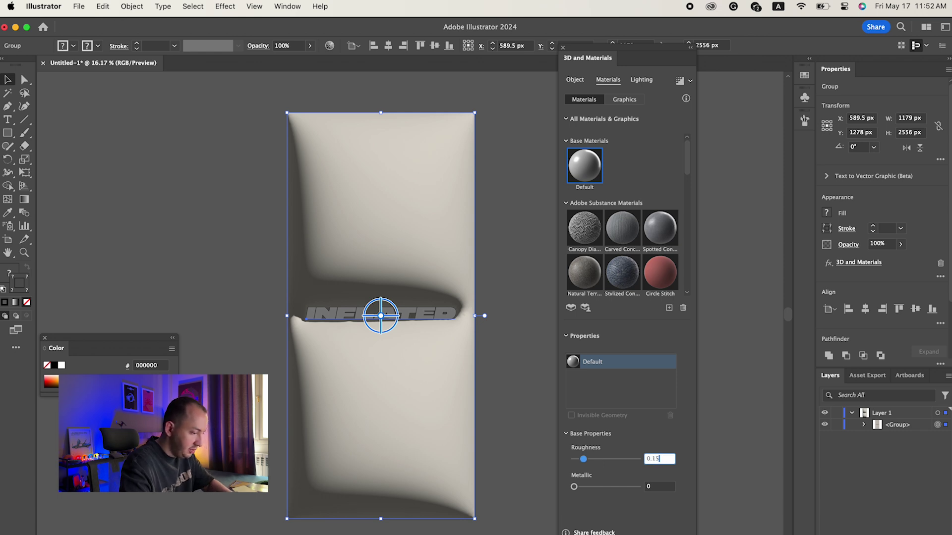
key(Return)
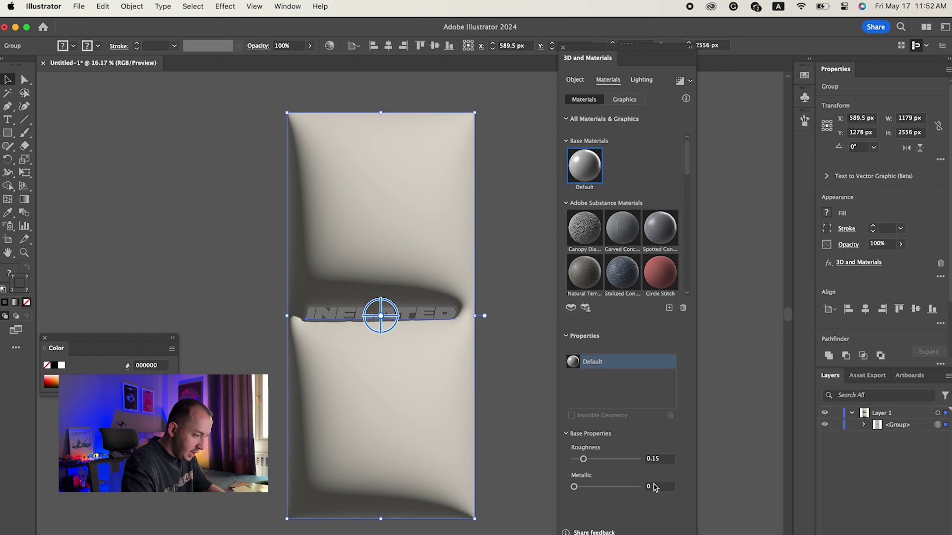
scroll(407, 343, up, 2)
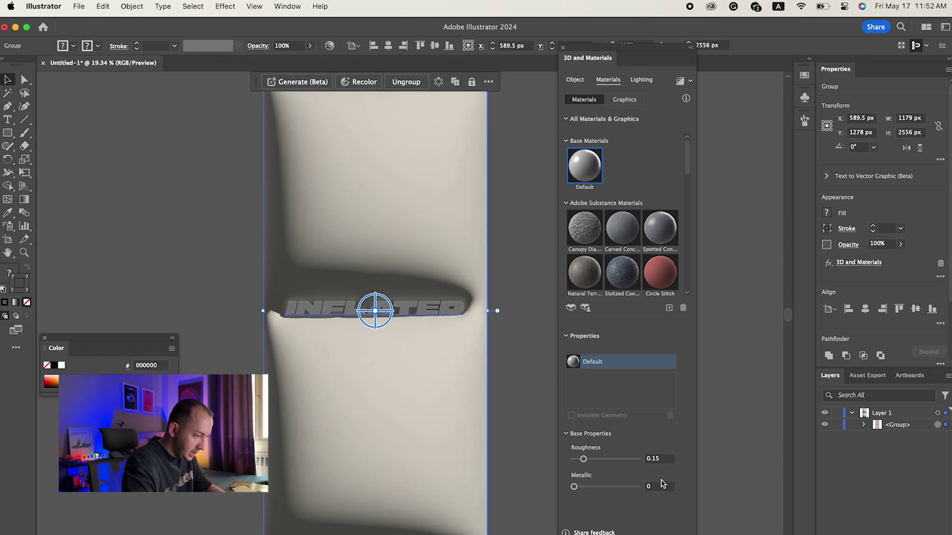
click(656, 487)
text(0.2)
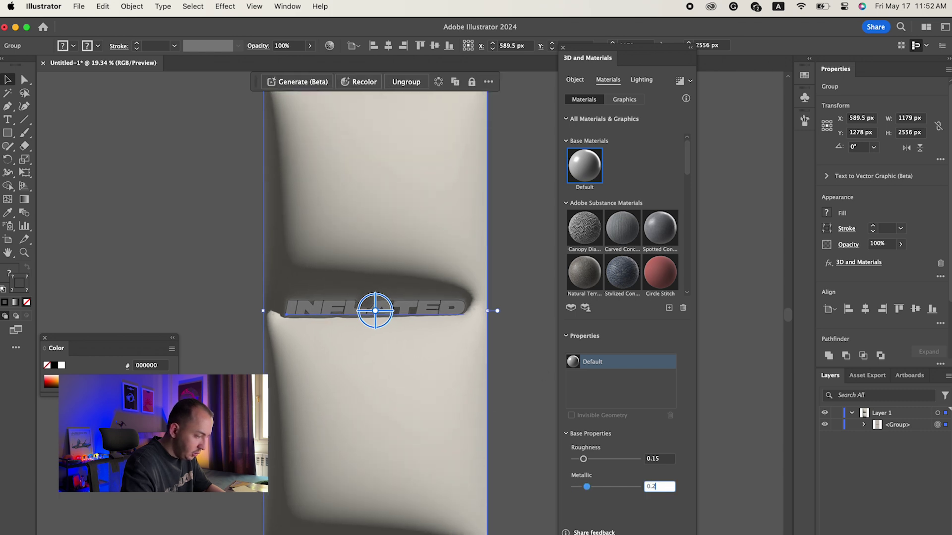
text(2)
key(Return)
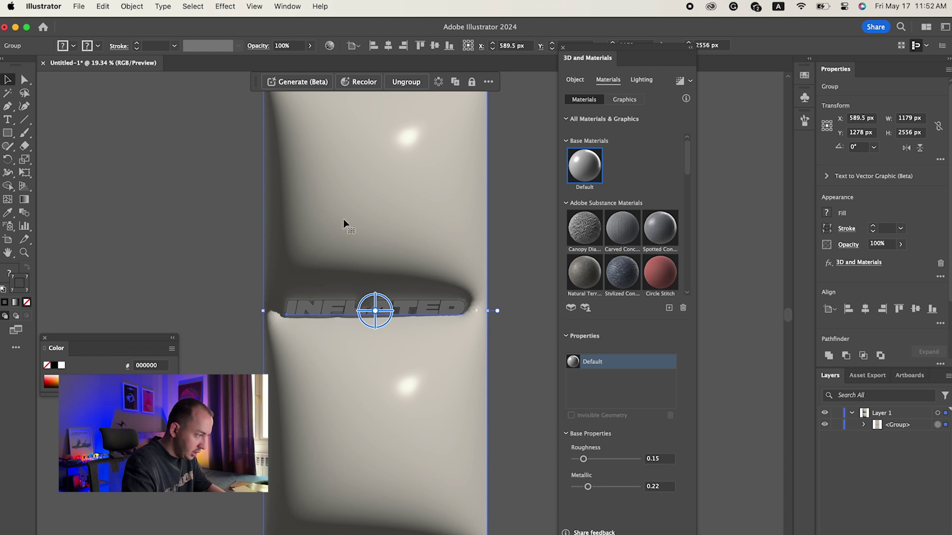
scroll(414, 397, down, 3)
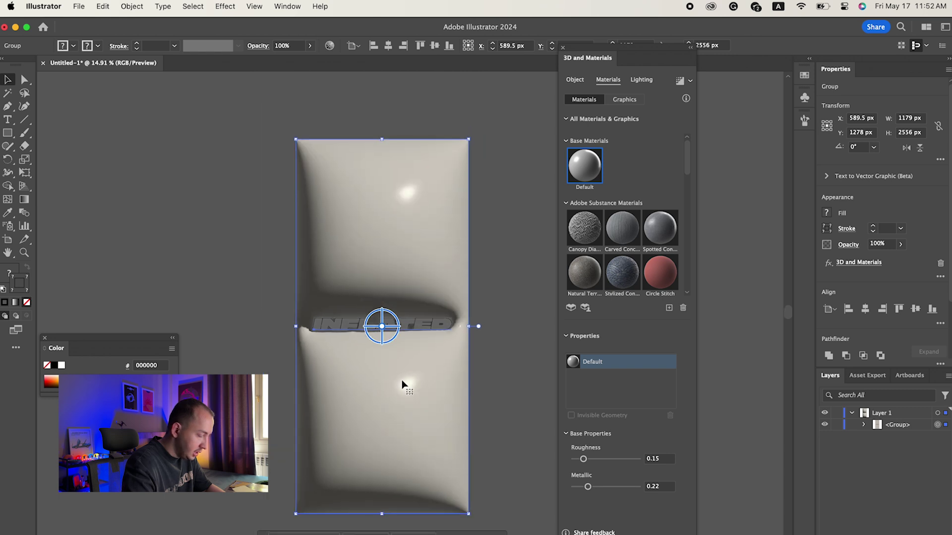
click(642, 79)
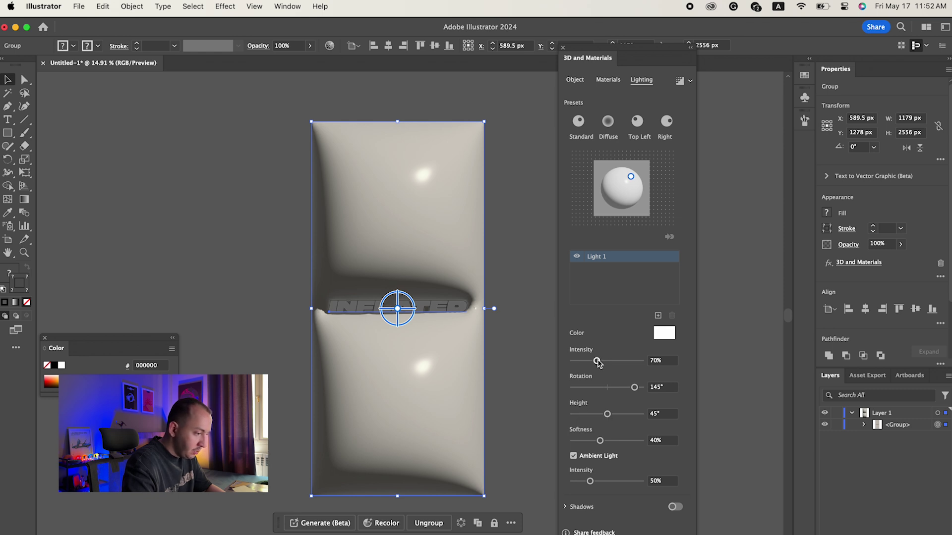
Step: Adjust Light 1 to 90% intensity and about 109° rotation, previewing the shading
mouse_move(598, 363)
mouse_down()
mouse_move(617, 362)
mouse_move(588, 363)
mouse_move(603, 363)
mouse_up()
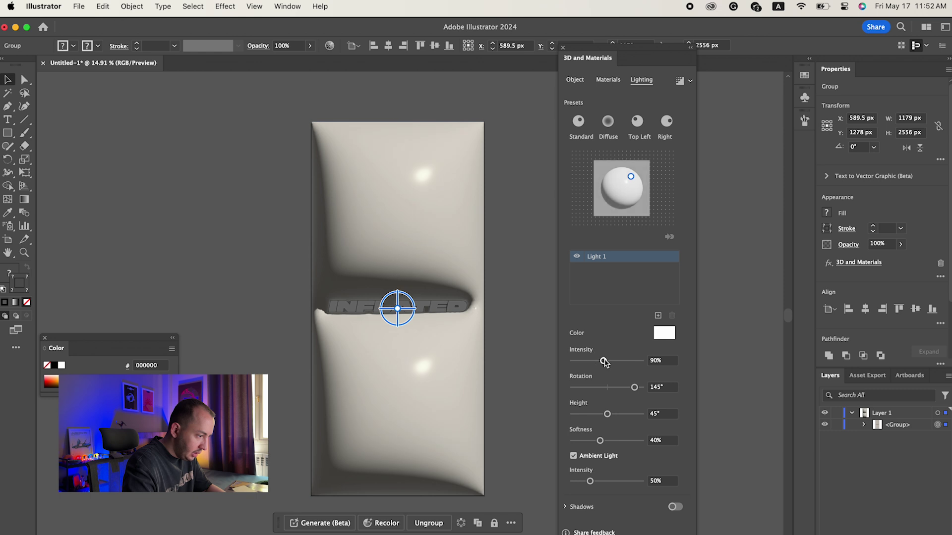
drag(609, 416, 614, 415)
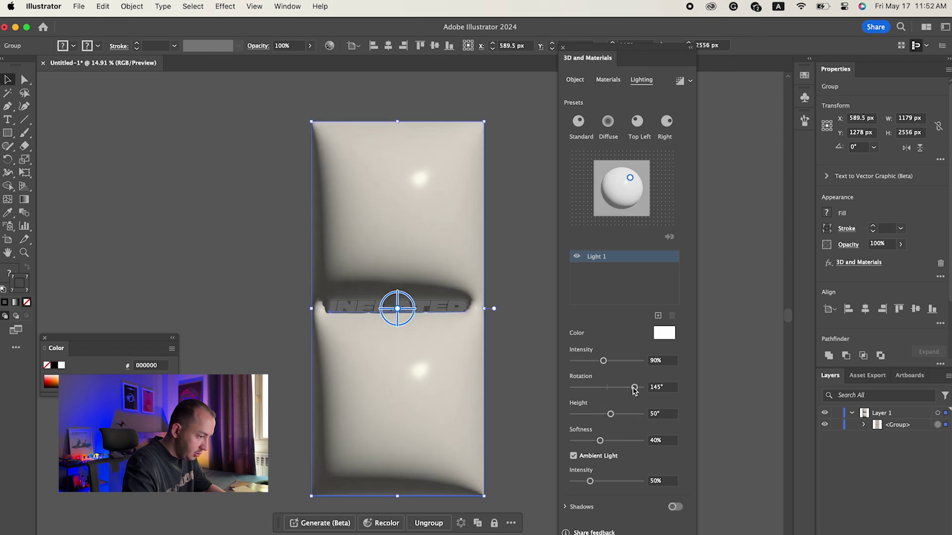
drag(635, 390, 630, 391)
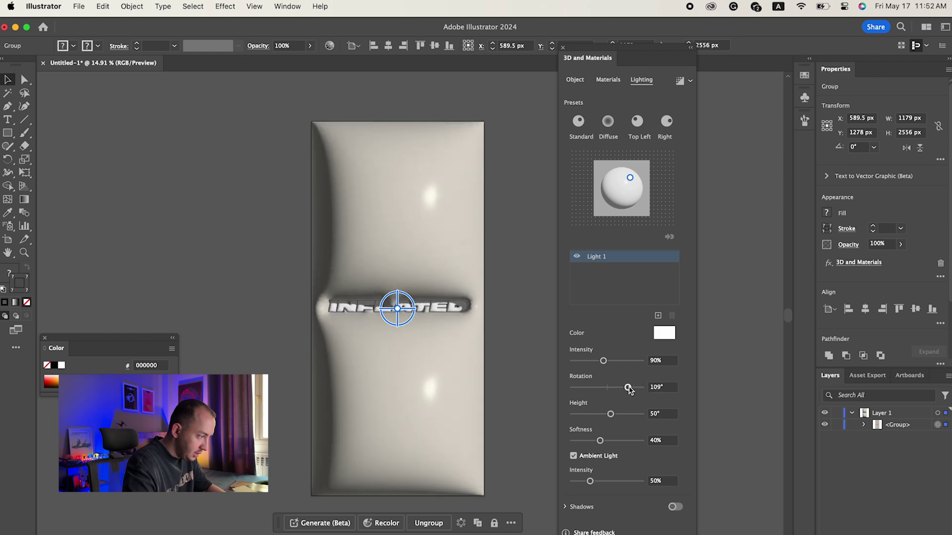
scroll(438, 308, up, 5)
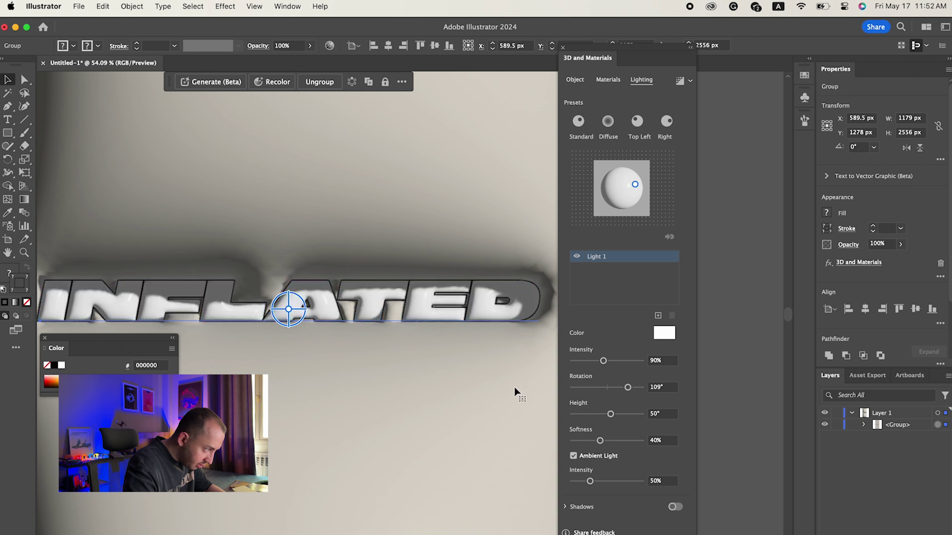
click(715, 328)
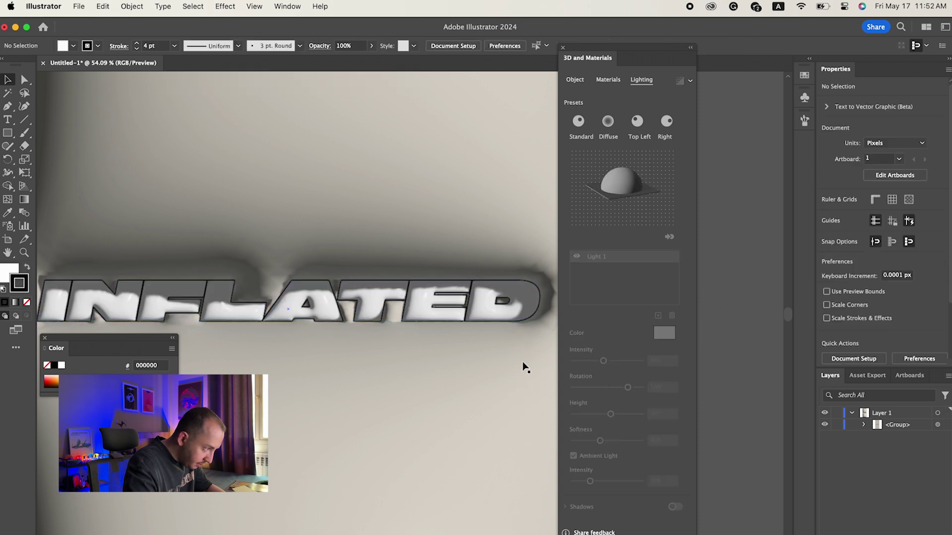
scroll(445, 415, down, 3)
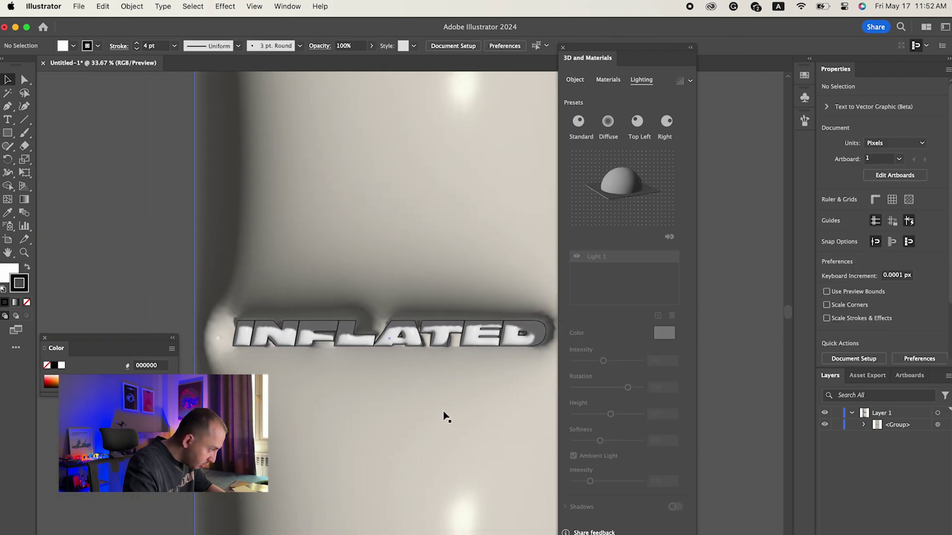
scroll(361, 412, down, 4)
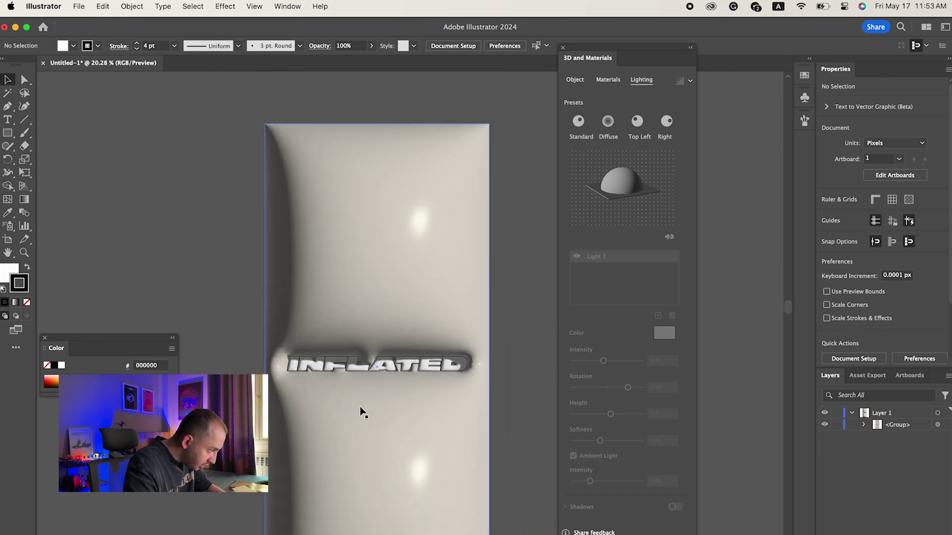
Step: Lower the light's height to 48° on the inflated panel group
click(360, 411)
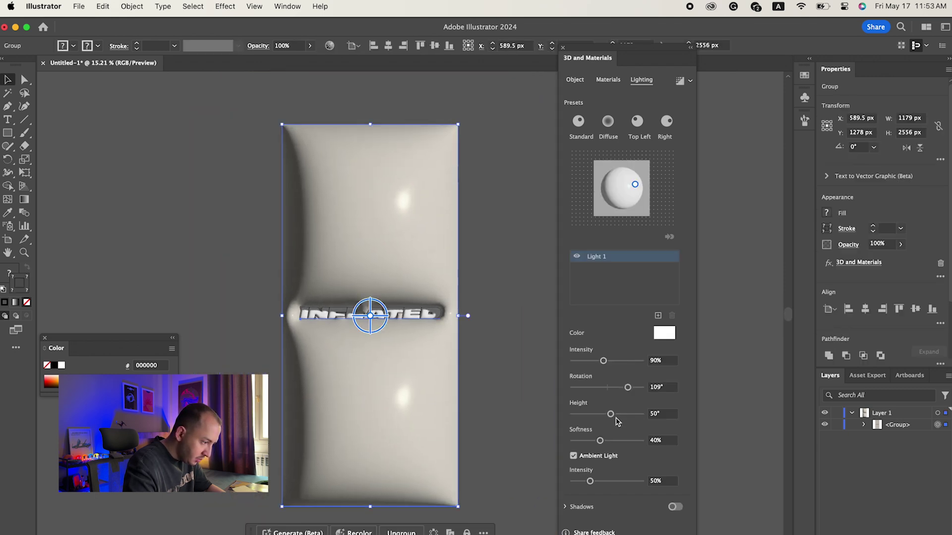
drag(614, 417, 613, 416)
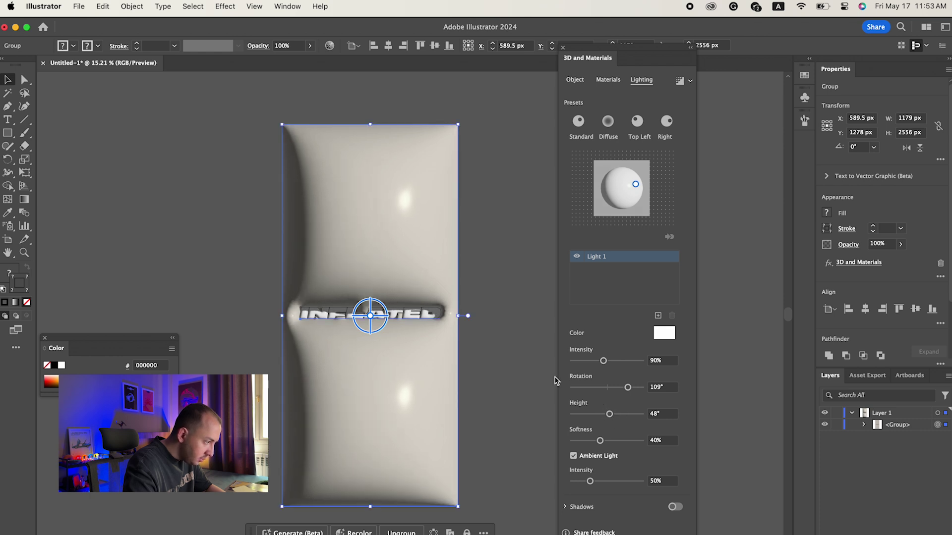
click(516, 351)
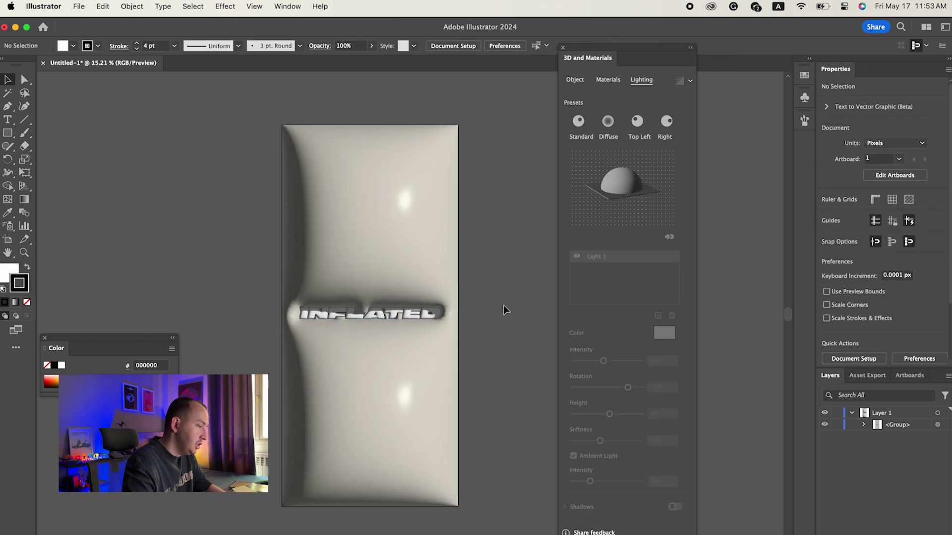
click(413, 370)
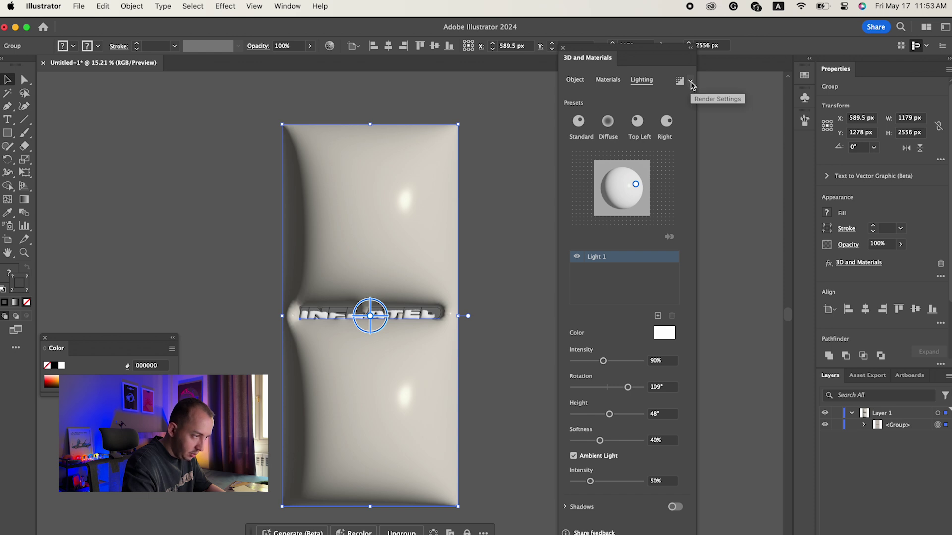
Step: Render the inflated panel with ray tracing switched on at High quality
click(691, 82)
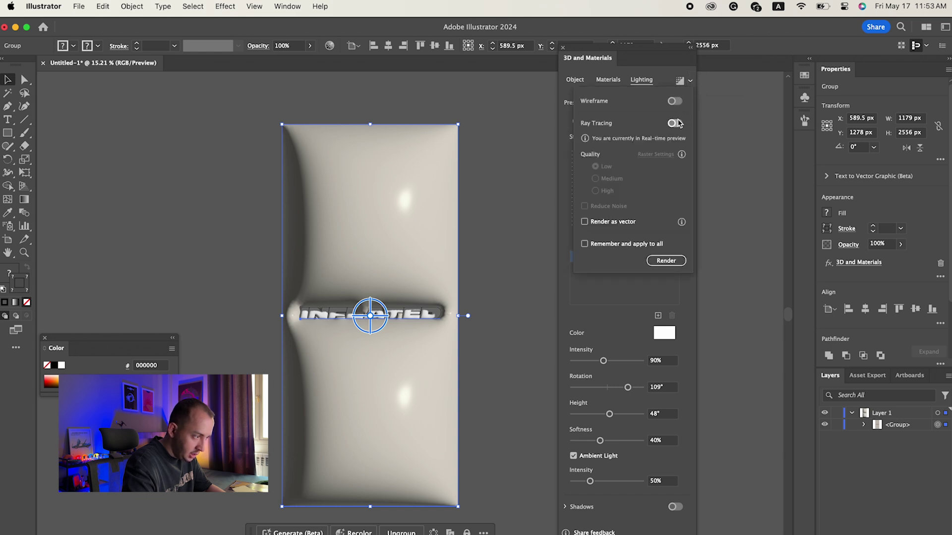
click(675, 123)
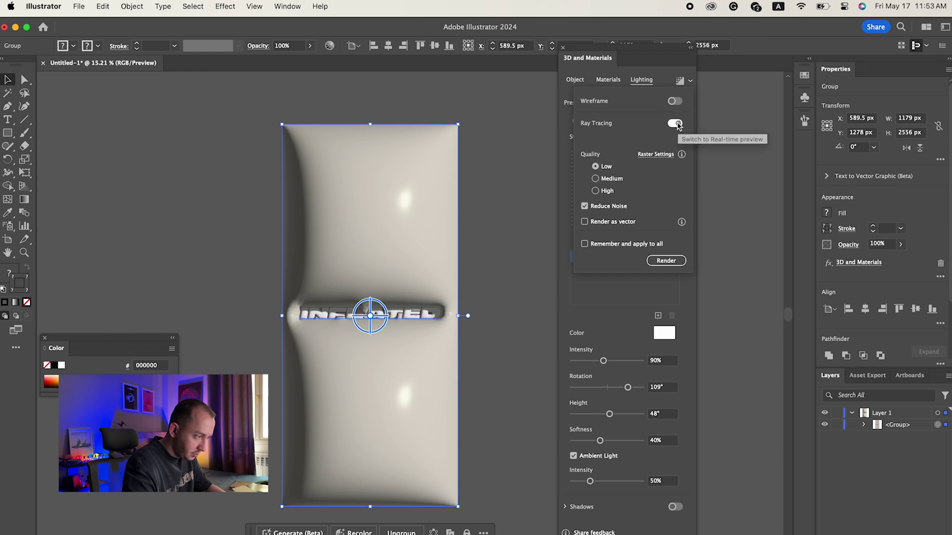
click(595, 191)
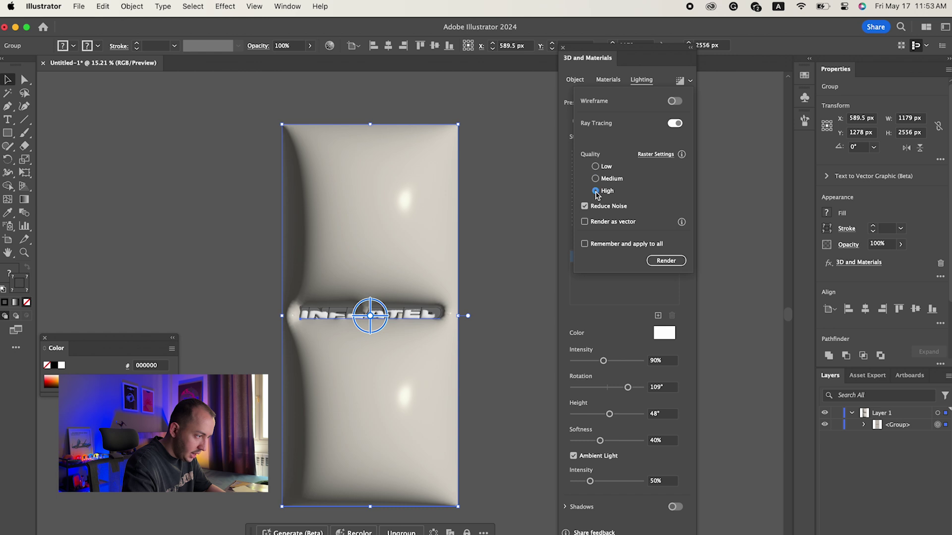
click(664, 262)
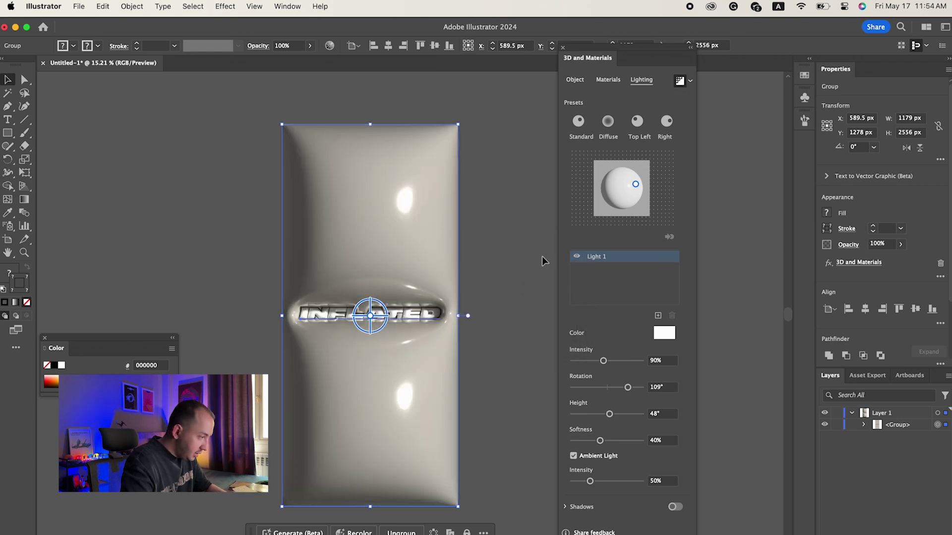
click(519, 258)
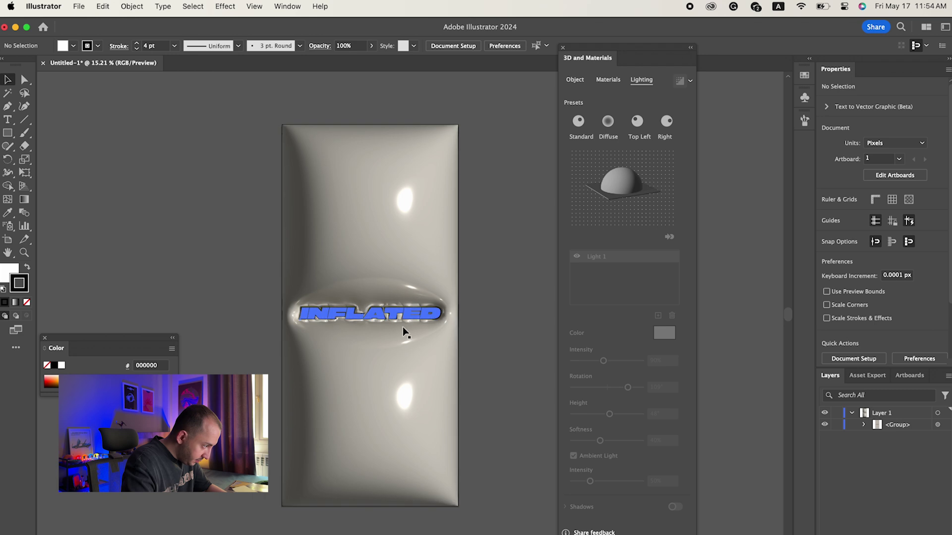
scroll(233, 323, up, 5)
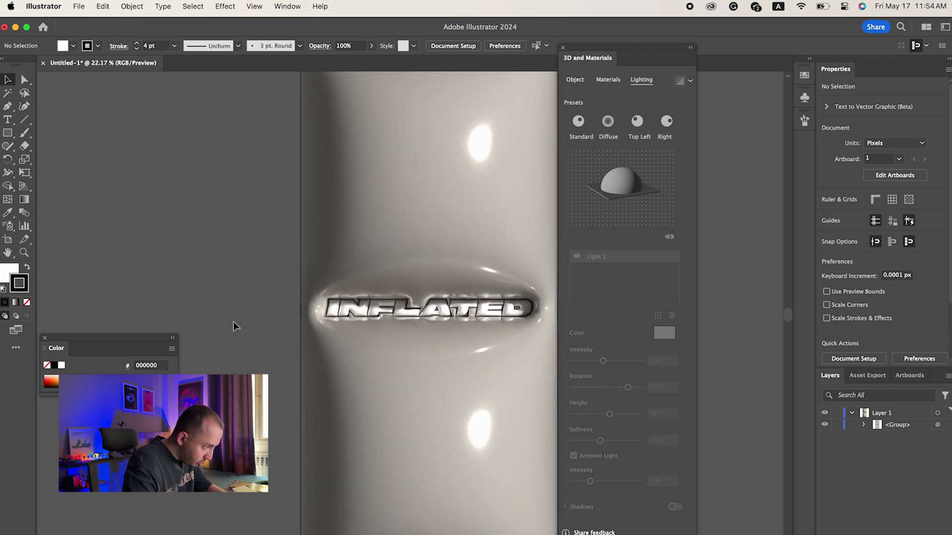
scroll(233, 326, down, 5)
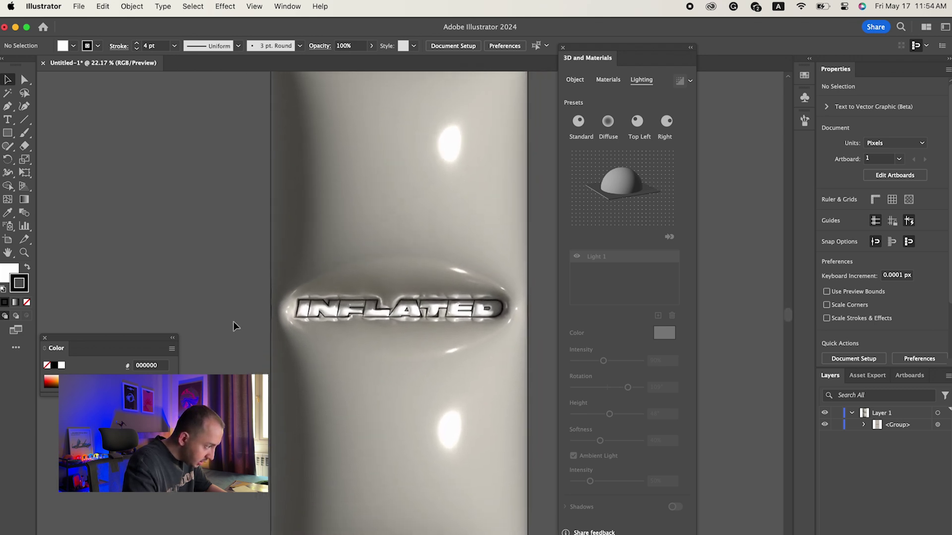
scroll(234, 190, up, 10)
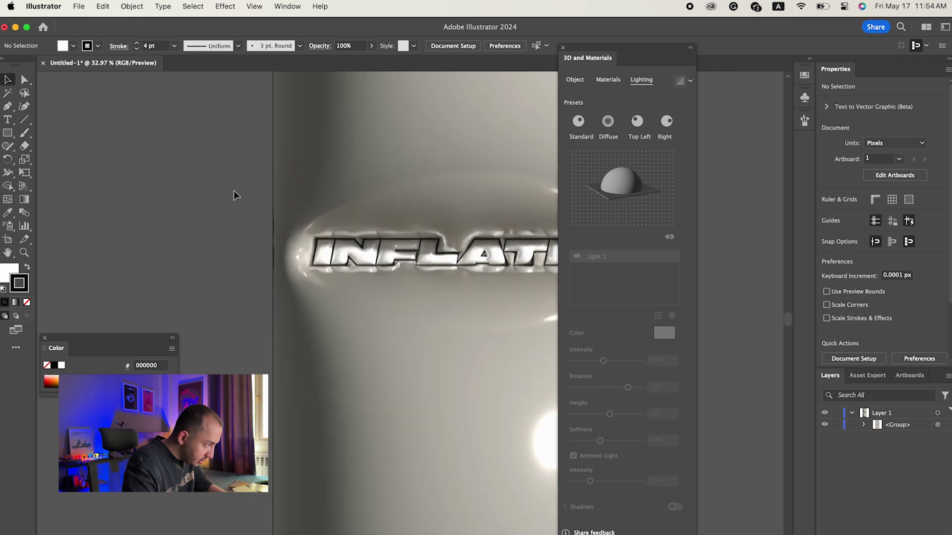
scroll(233, 190, right, 10)
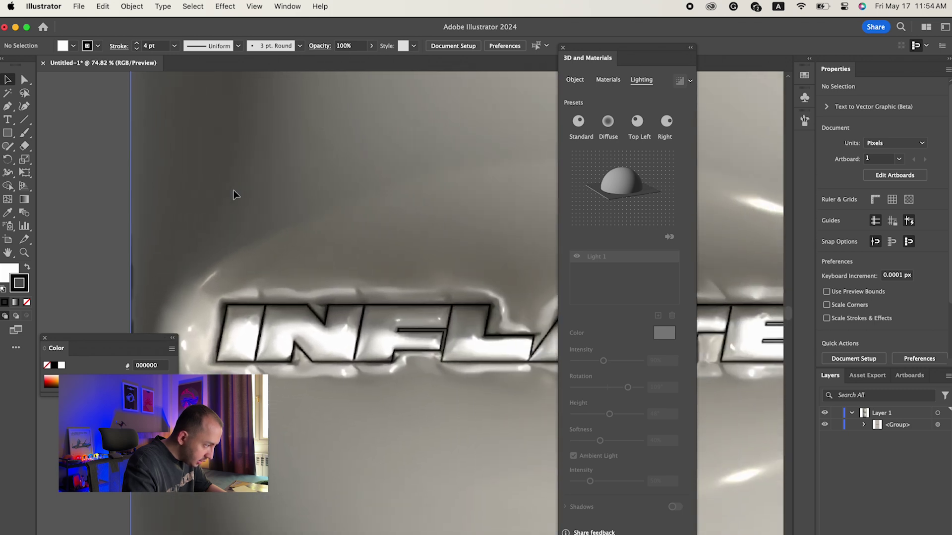
scroll(233, 190, right, 1)
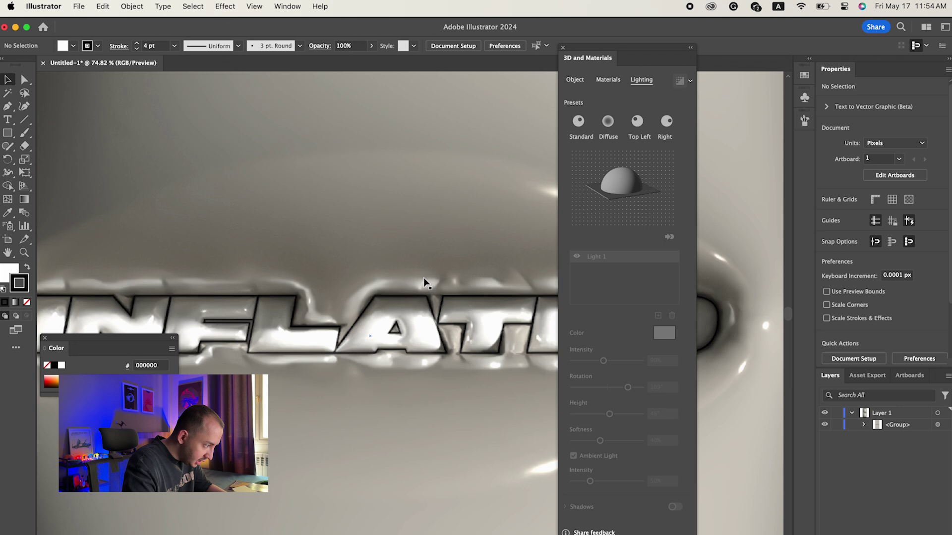
scroll(429, 248, right, 4)
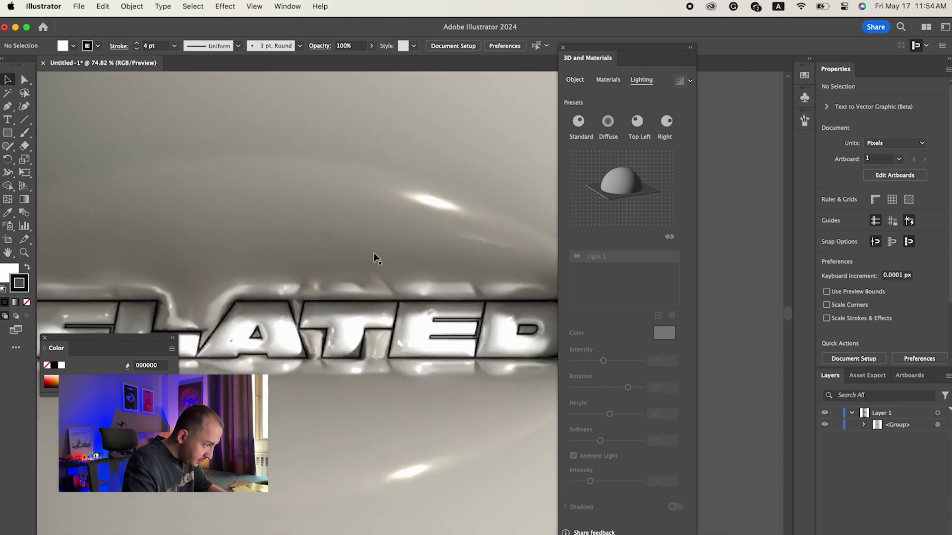
scroll(374, 256, down, 5)
scroll(375, 256, down, 3)
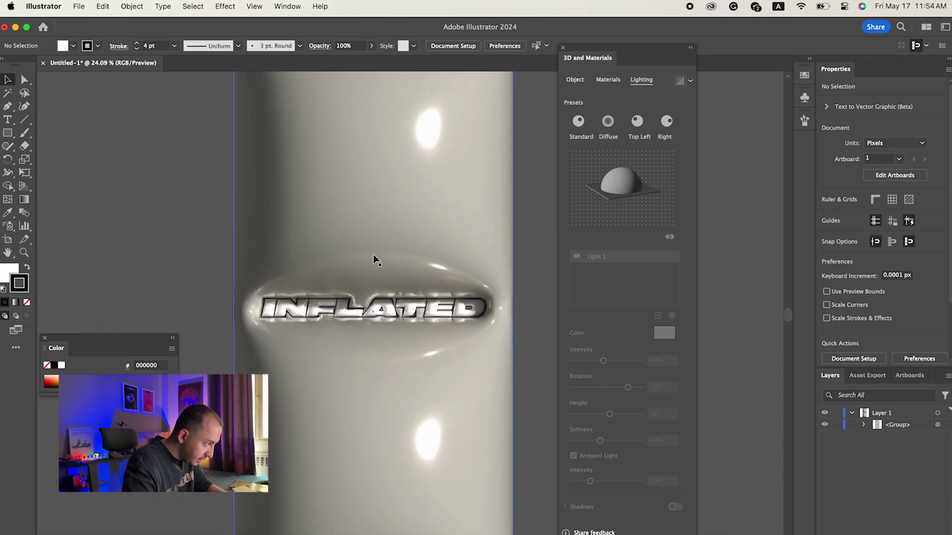
click(453, 302)
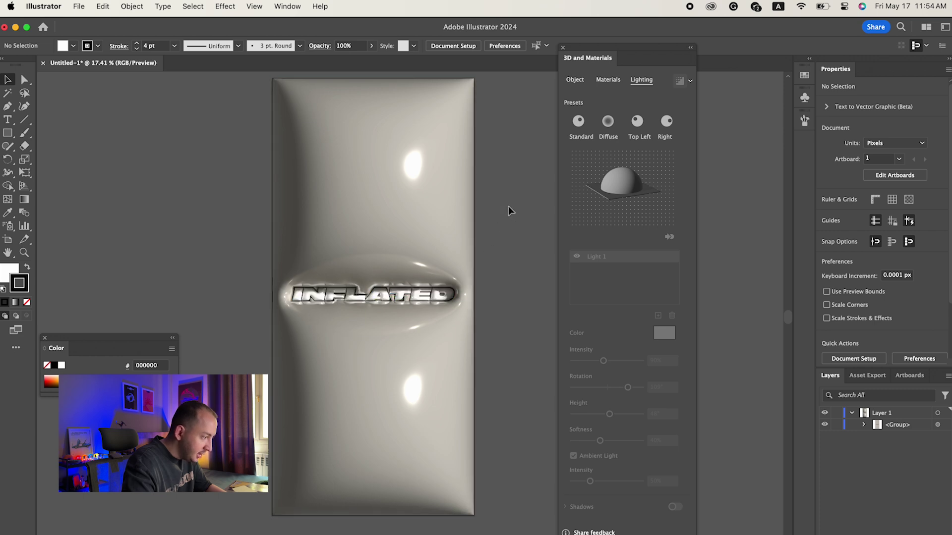
scroll(508, 206, down, 2)
scroll(508, 206, up, 3)
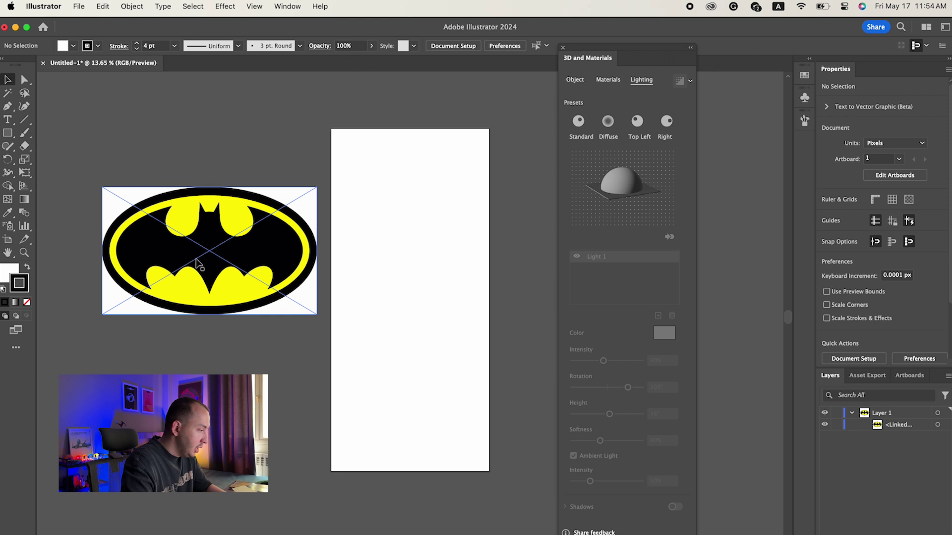
Step: Move the Batman logo image beside the artboard and apply Image Trace to it
mouse_move(207, 238)
mouse_down()
mouse_move(206, 269)
mouse_move(187, 248)
mouse_move(202, 247)
mouse_up()
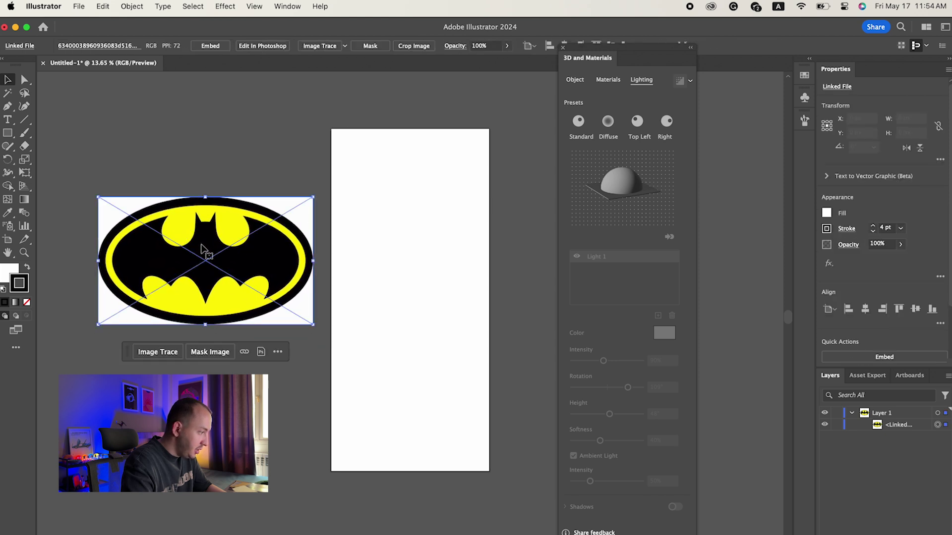
scroll(200, 268, up, 2)
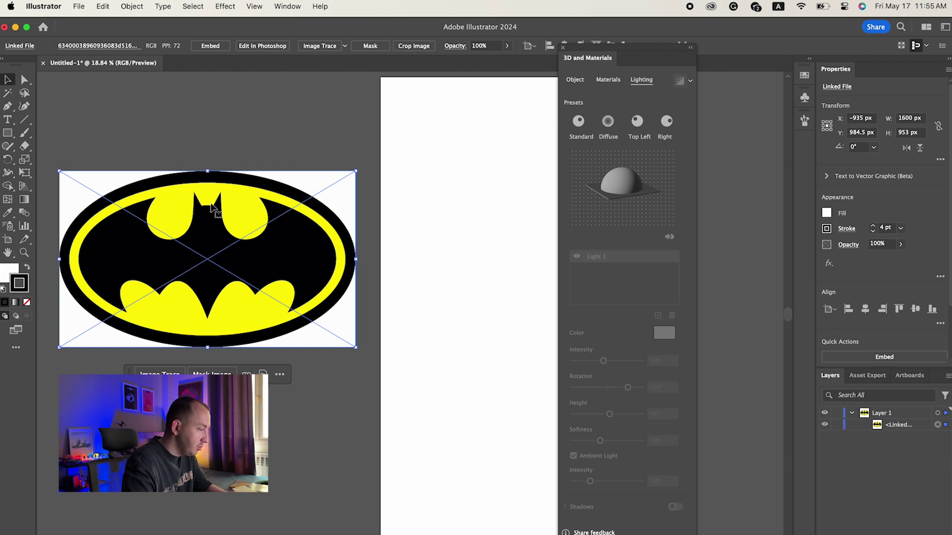
click(250, 130)
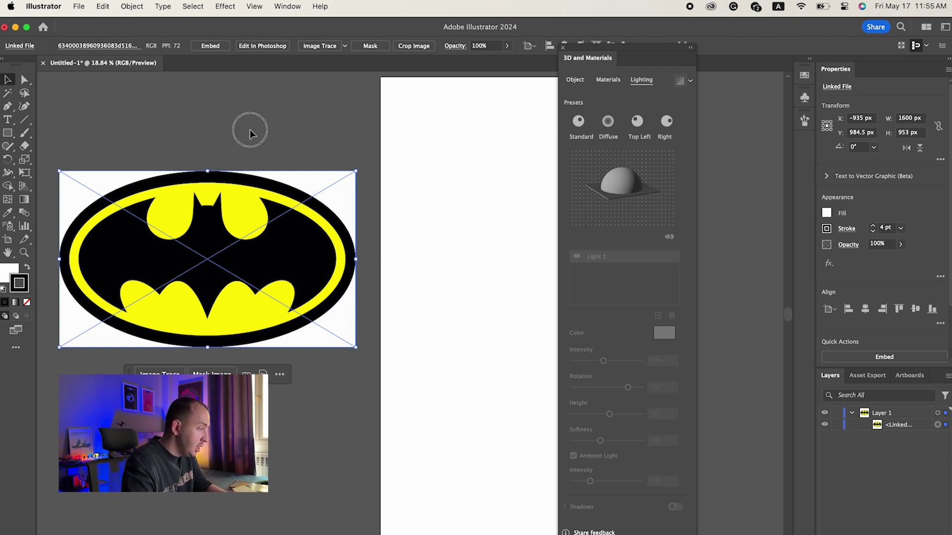
click(194, 246)
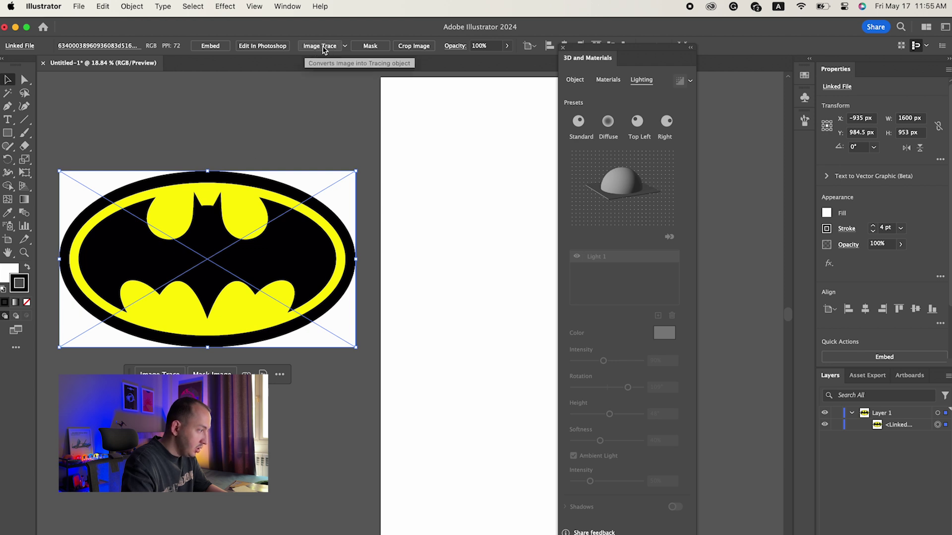
click(322, 48)
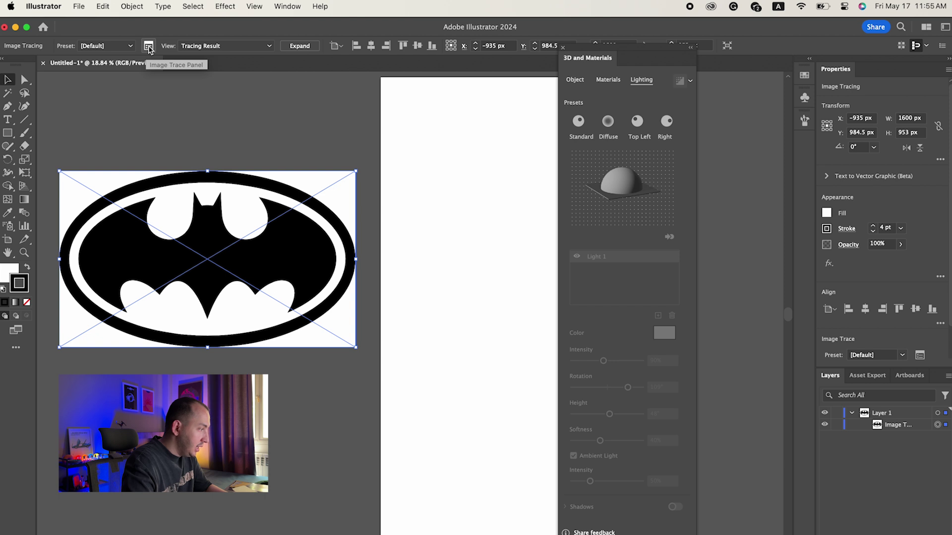
Step: Open the full Image Trace panel with advanced settings, moved clear of the 3D panel
click(148, 47)
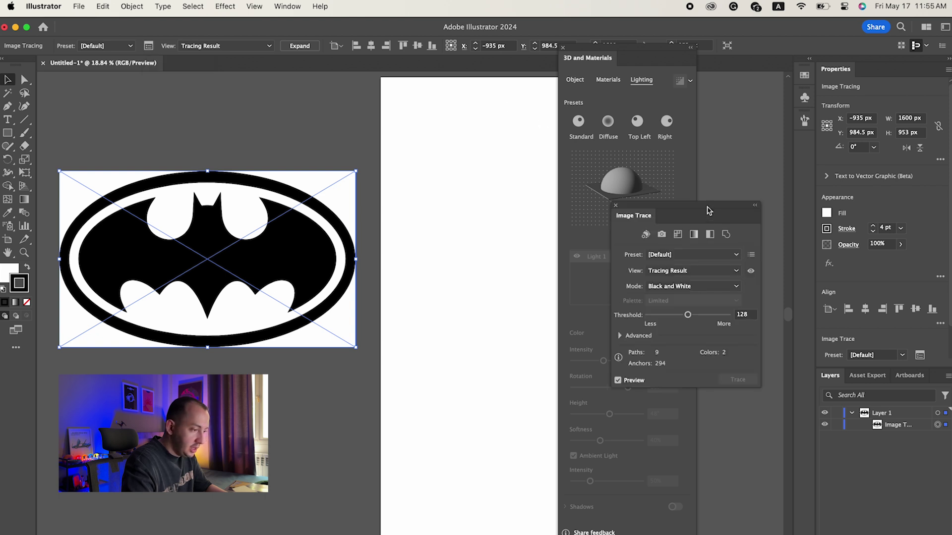
drag(708, 211, 480, 212)
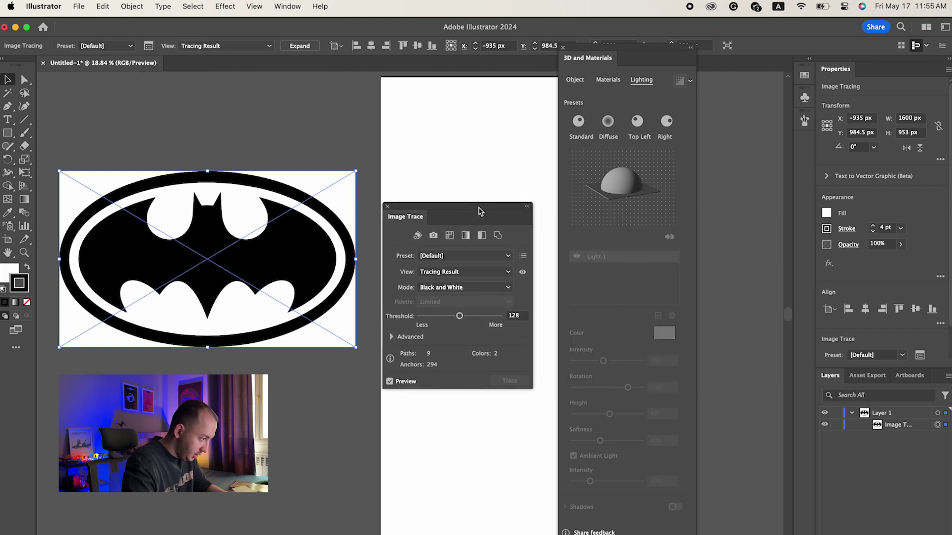
click(403, 338)
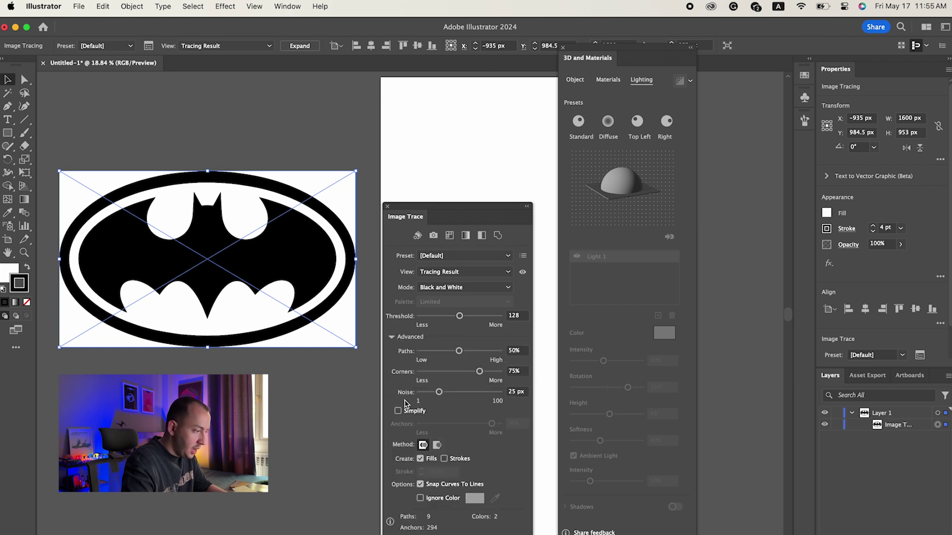
drag(458, 207, 455, 134)
scroll(412, 94, up, 3)
scroll(412, 95, left, 2)
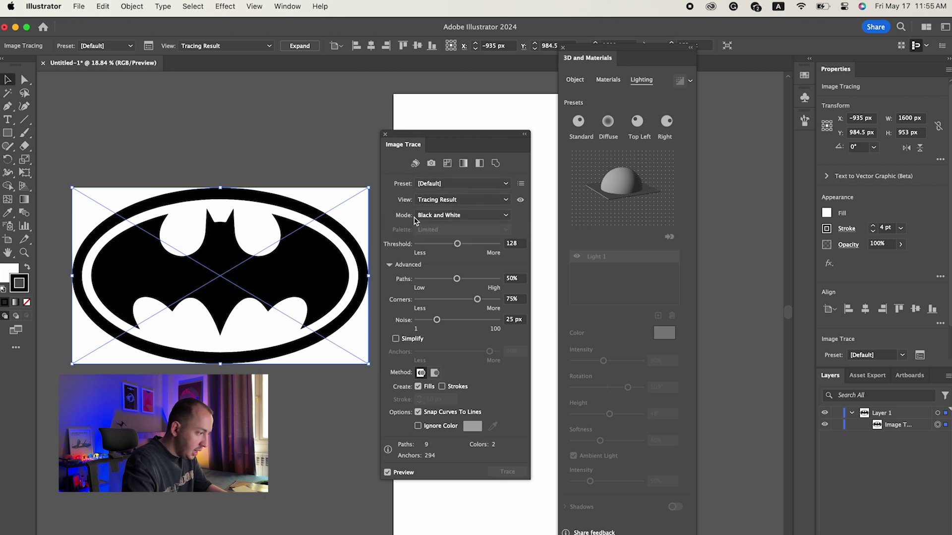
Step: Set the trace Mode to Color with a 30-colour palette limit and inspect the yellow-and-black result
click(500, 215)
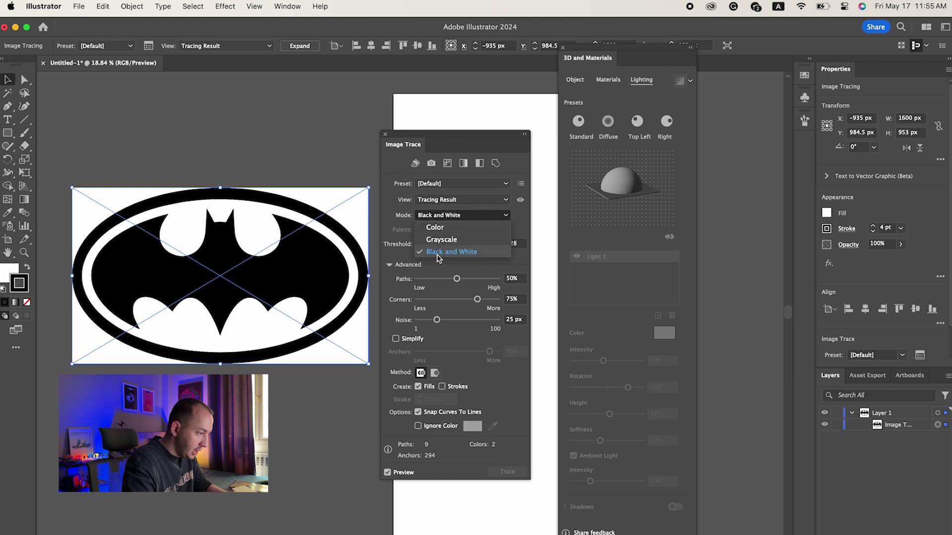
click(449, 227)
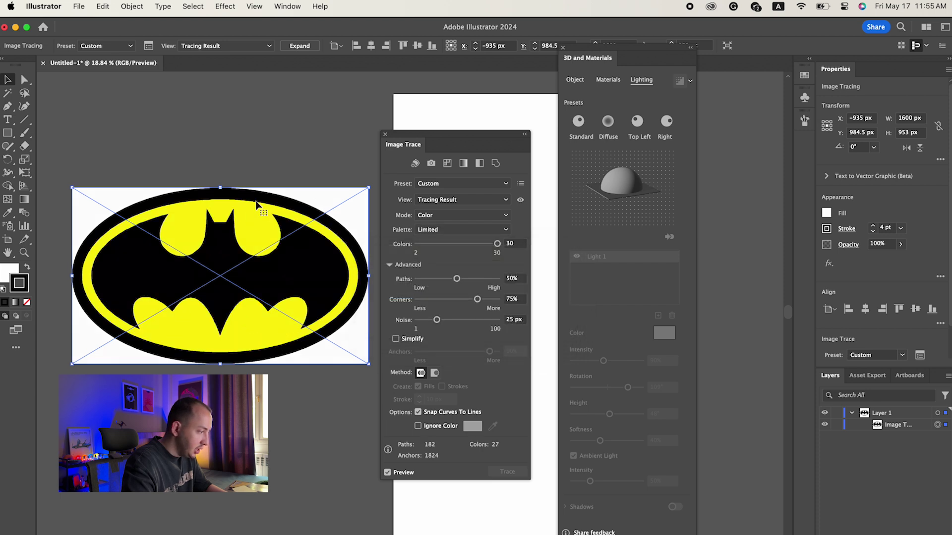
scroll(282, 248, up, 5)
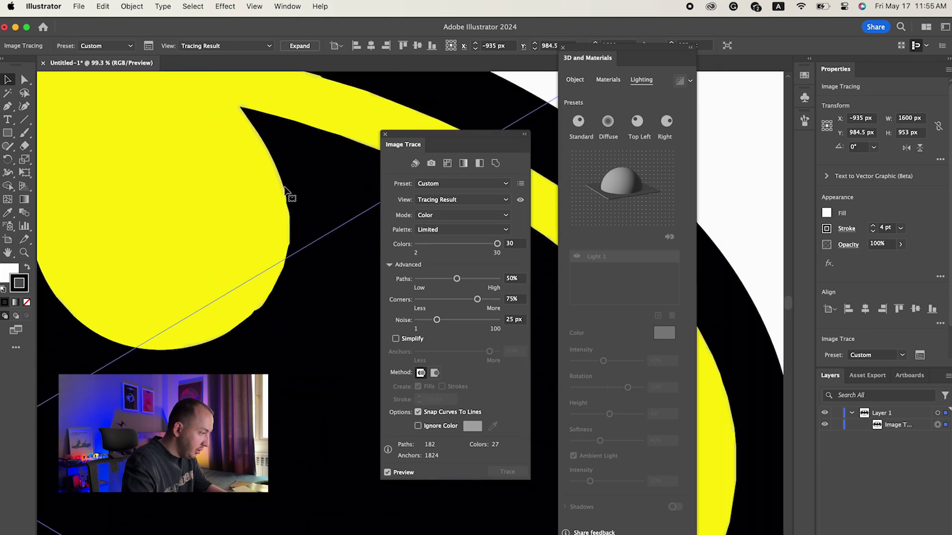
scroll(285, 190, up, 3)
scroll(296, 375, up, 3)
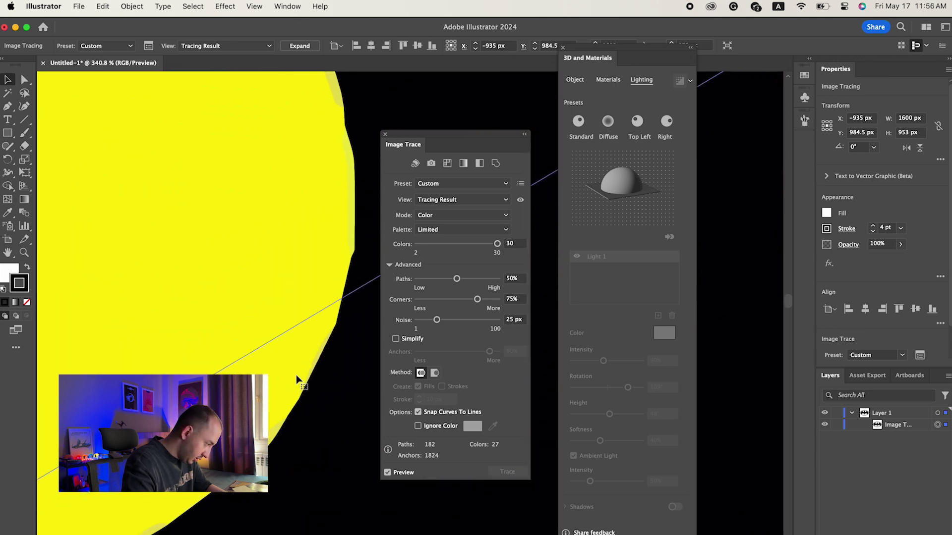
scroll(297, 377, down, 8)
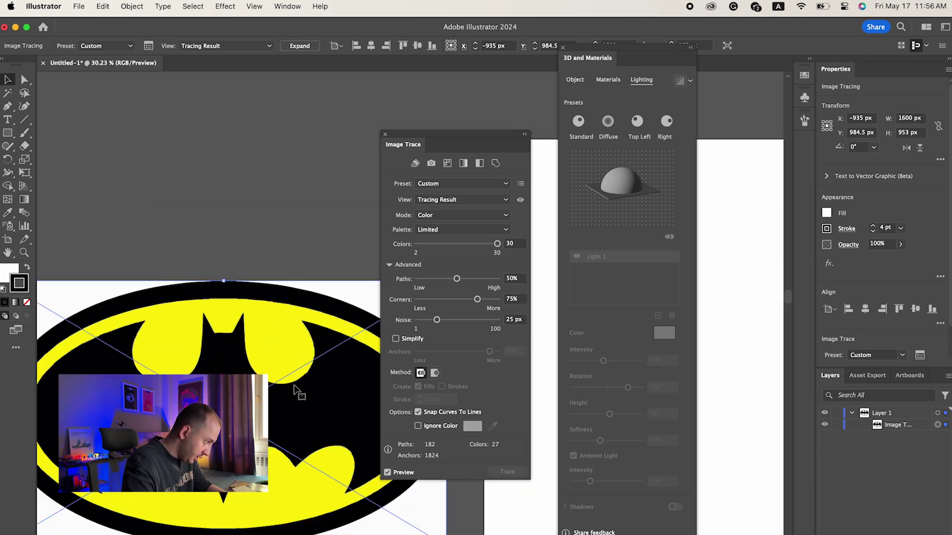
scroll(296, 388, down, 3)
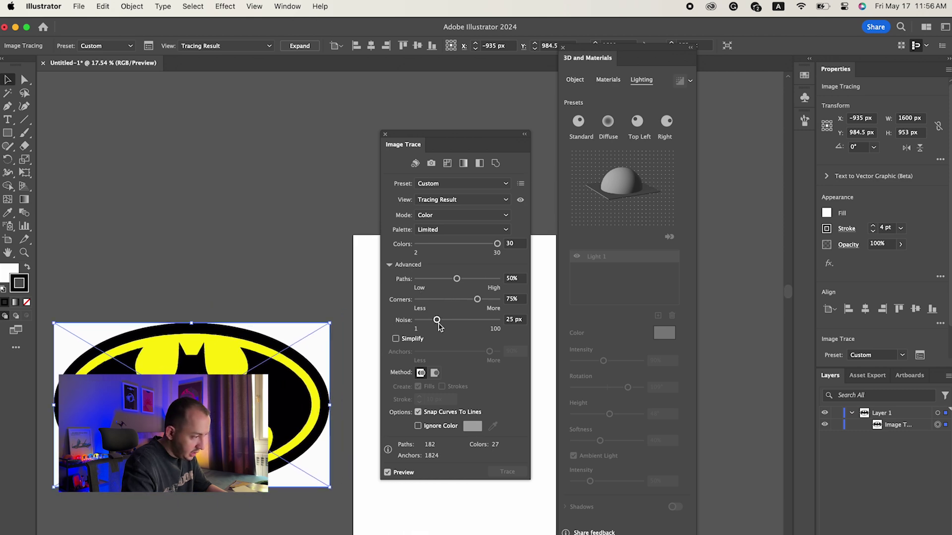
click(432, 217)
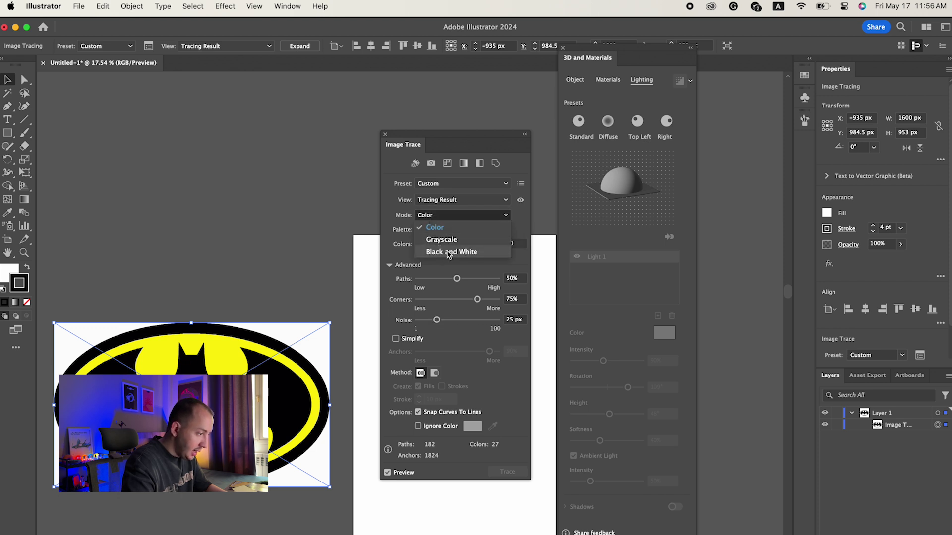
Step: Switch the trace to Black and White with Noise lowered to 1 px
click(480, 251)
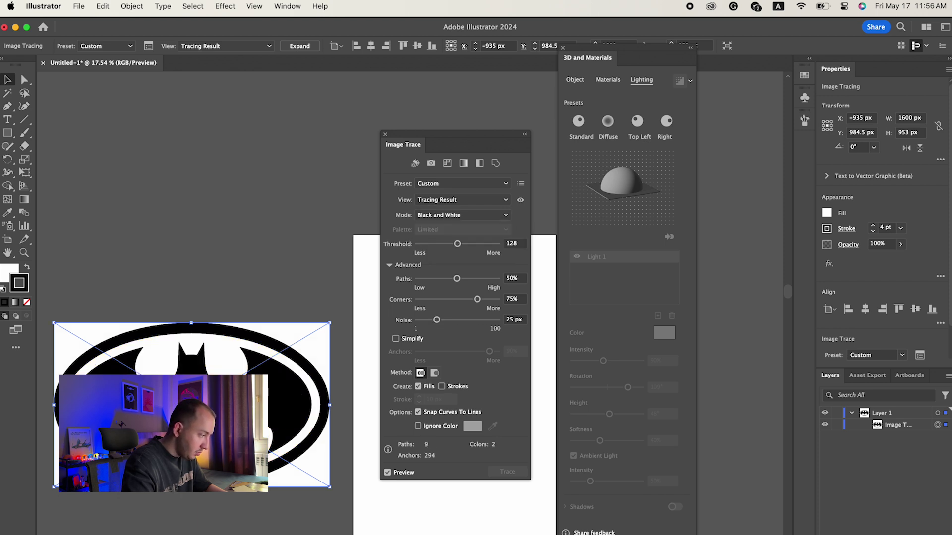
scroll(124, 461, up, 5)
scroll(168, 357, left, 10)
scroll(168, 357, up, 3)
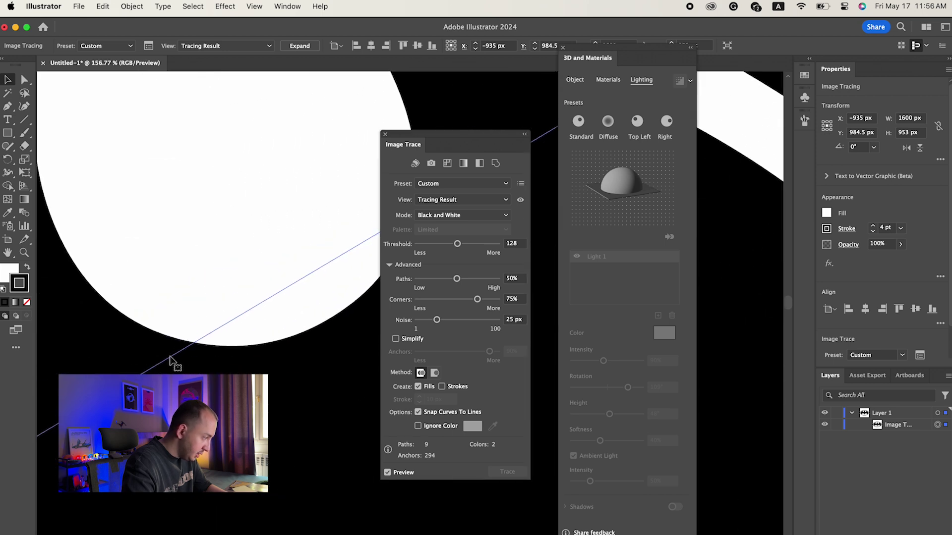
scroll(85, 328, down, 6)
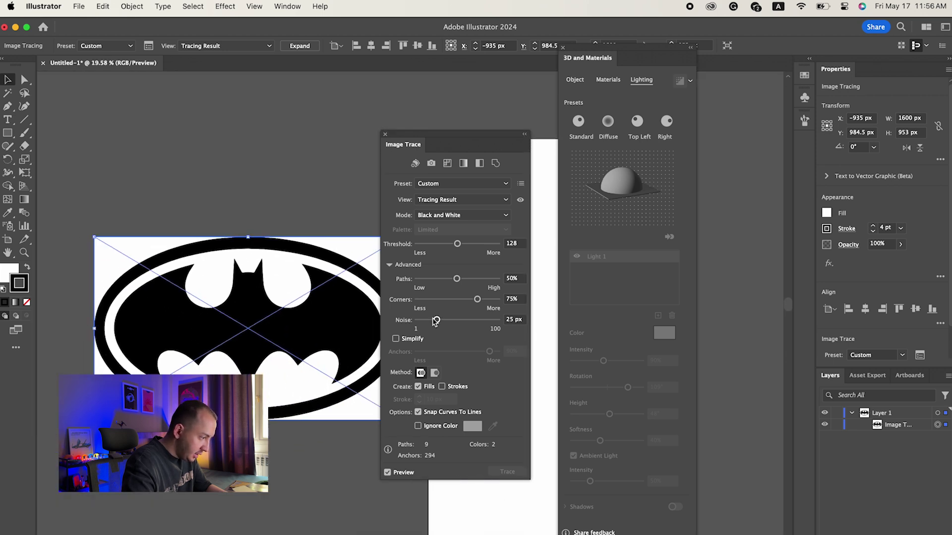
drag(436, 320, 417, 320)
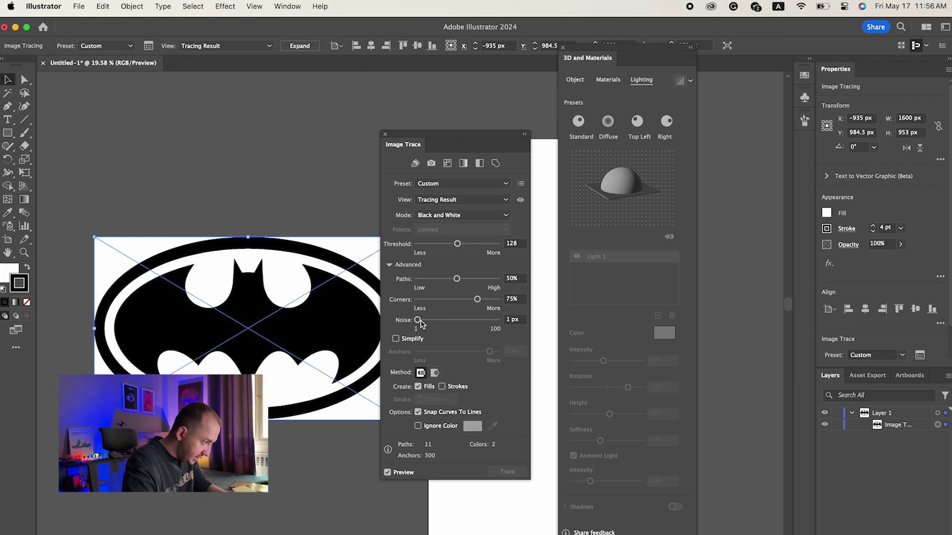
Step: Close the Image Trace panel and move the Batman trace up and to a new spot
click(384, 134)
click(353, 161)
click(257, 297)
mouse_move(257, 297)
mouse_down()
mouse_move(287, 170)
mouse_move(276, 259)
mouse_up()
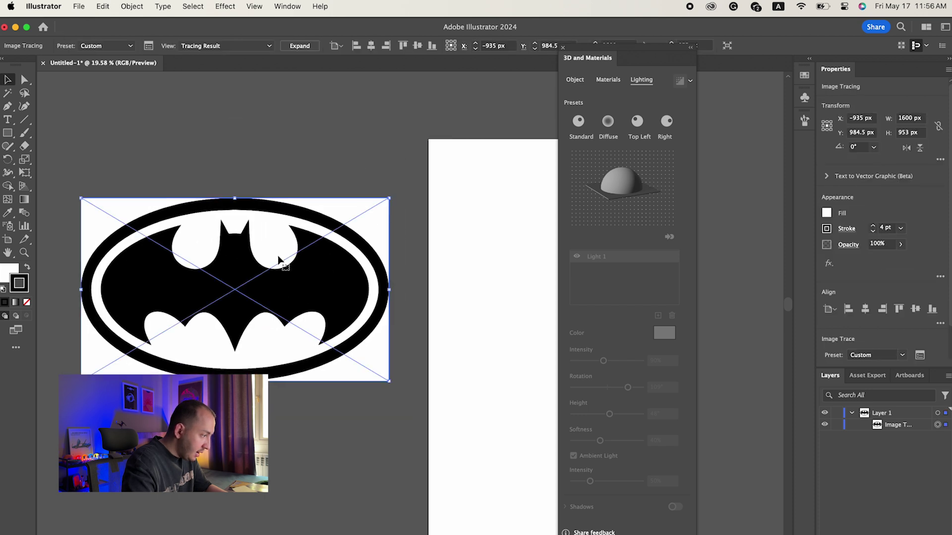
mouse_move(302, 230)
mouse_down()
mouse_move(324, 200)
mouse_move(328, 167)
mouse_up()
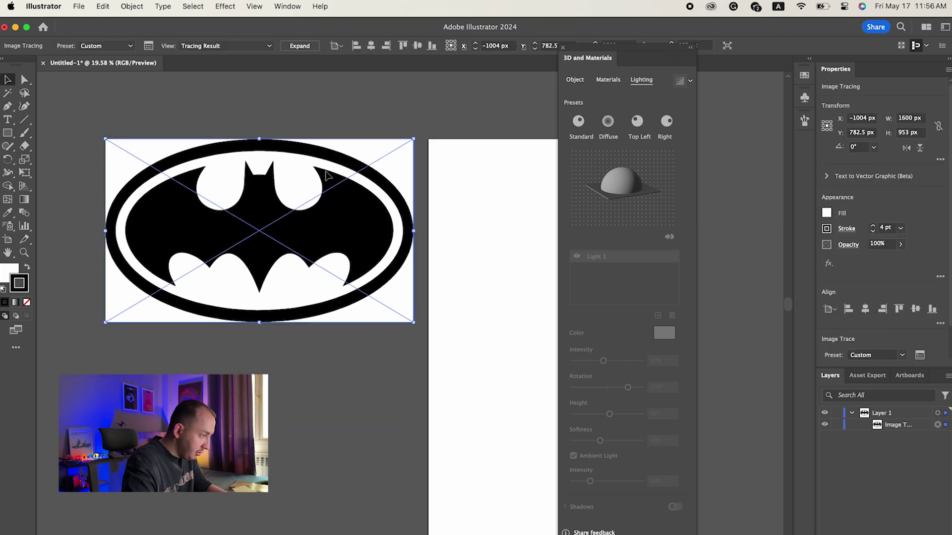
scroll(382, 148, up, 2)
scroll(381, 148, left, 2)
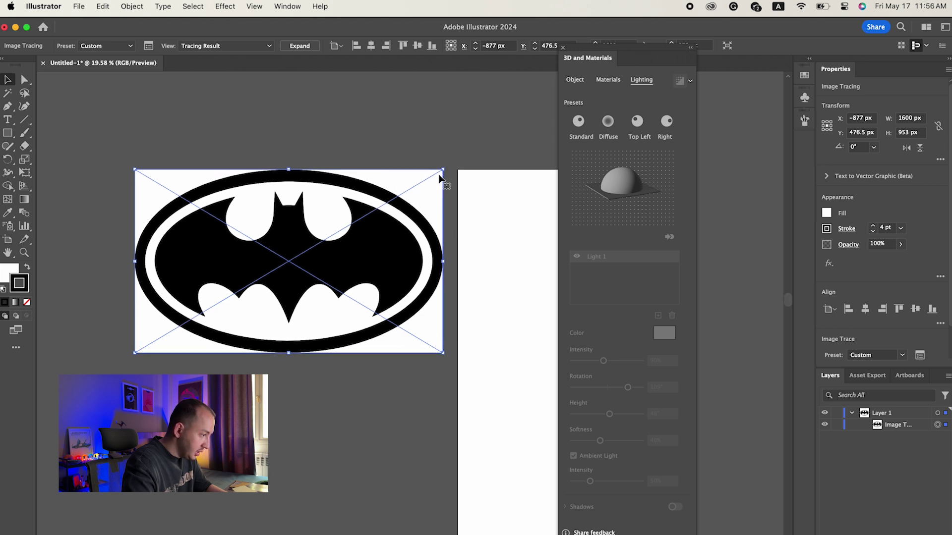
click(892, 429)
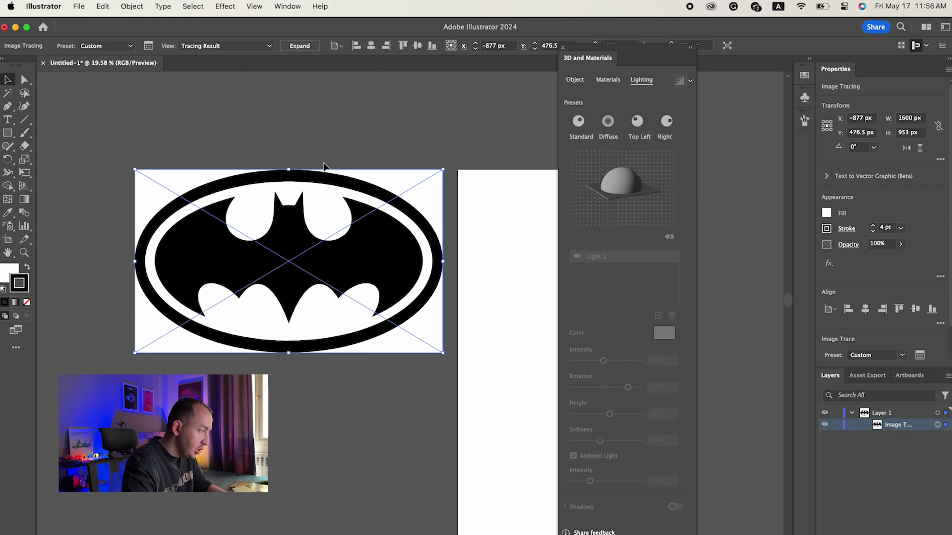
Step: Expand the Batman tracing into editable paths
click(314, 137)
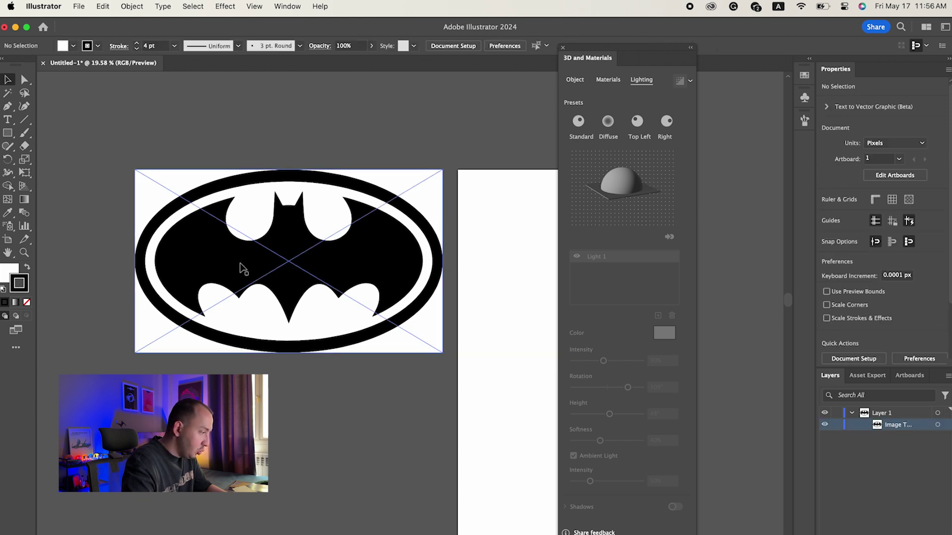
click(248, 237)
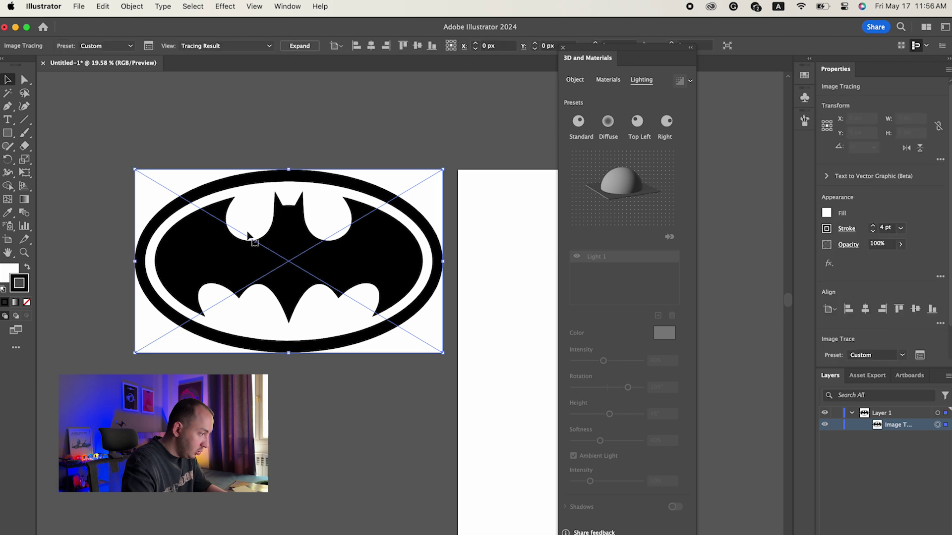
click(300, 47)
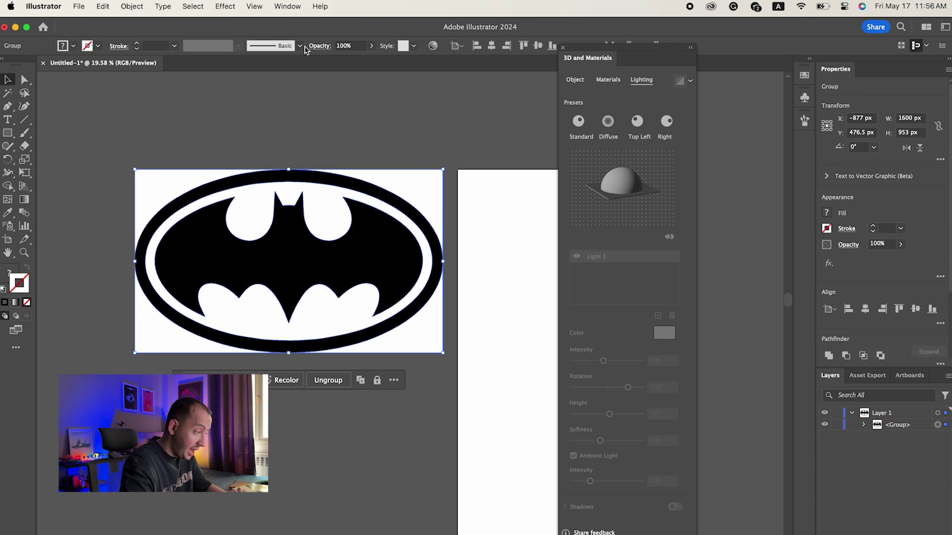
scroll(261, 298, up, 5)
scroll(263, 298, up, 3)
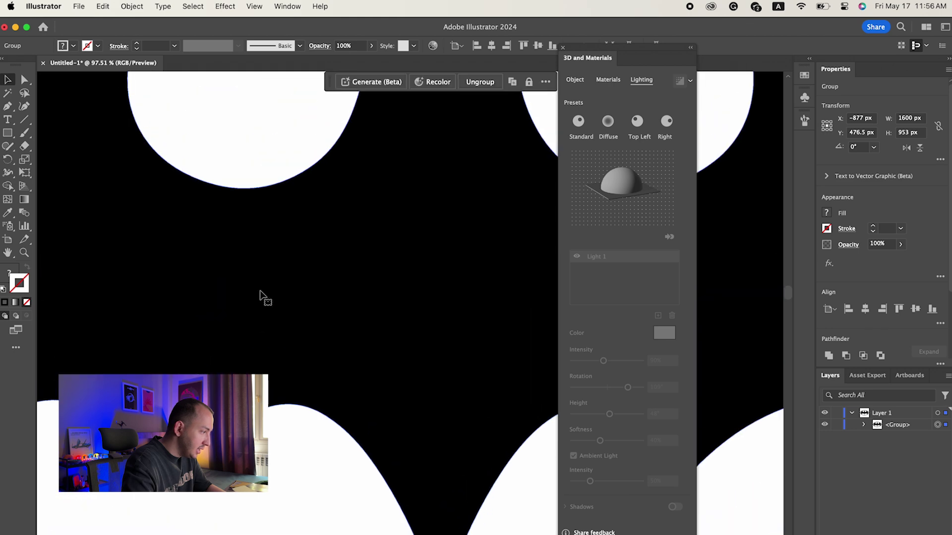
scroll(300, 213, down, 2)
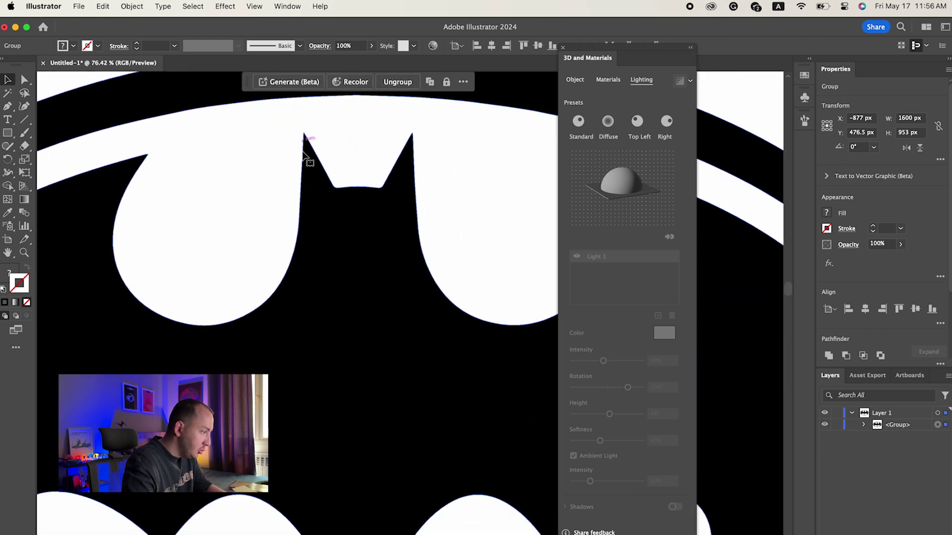
scroll(329, 282, down, 5)
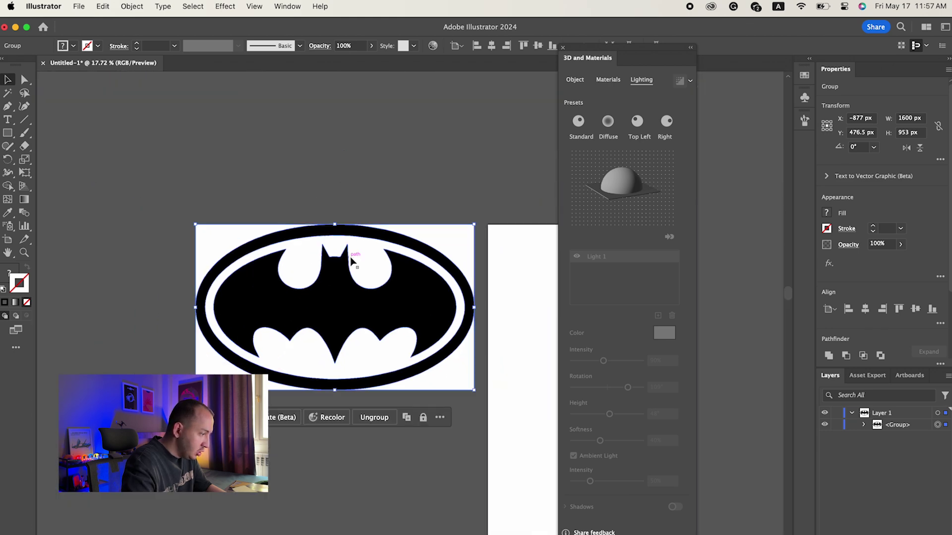
Step: In isolation mode, delete the white background pieces and the white inner ring, leaving only black
double_click(492, 231)
click(480, 236)
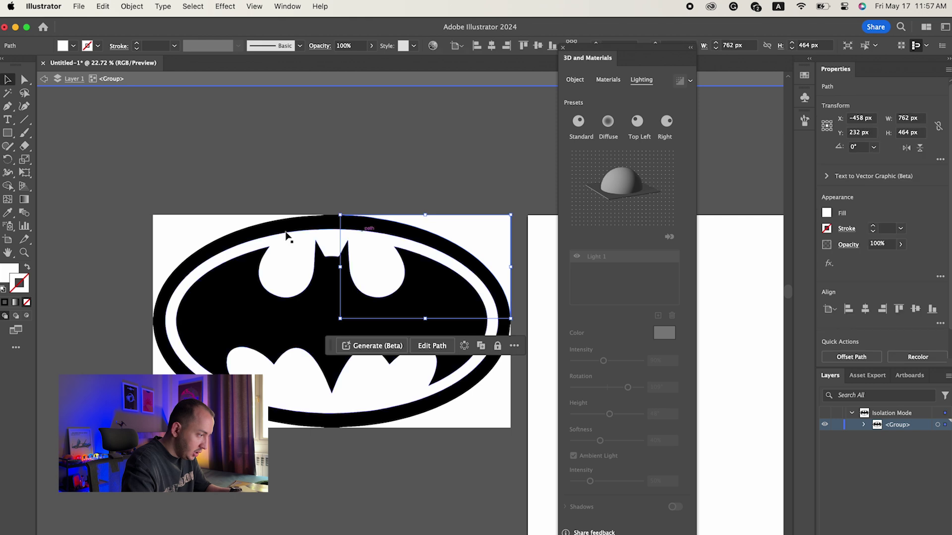
shift+click(192, 230)
shift+click(495, 414)
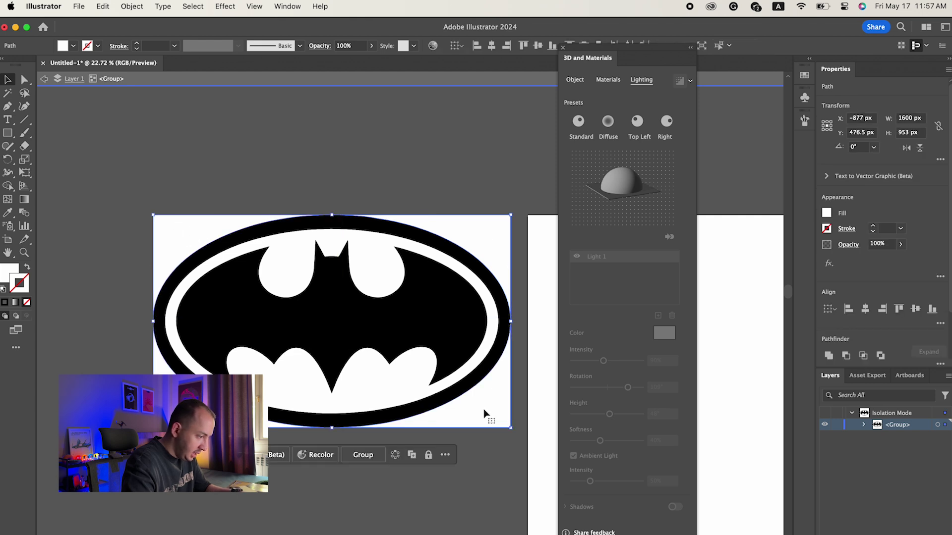
key(Delete)
click(385, 392)
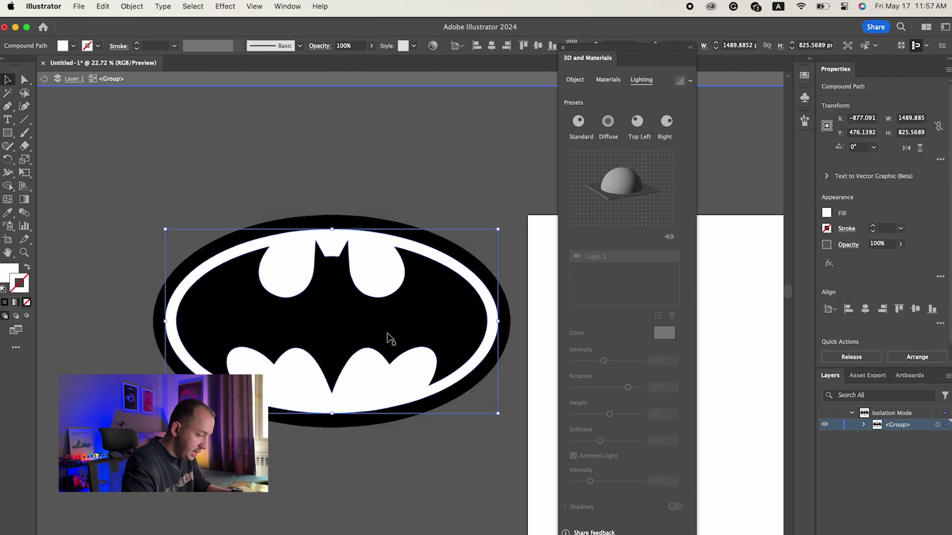
key(Delete)
double_click(442, 188)
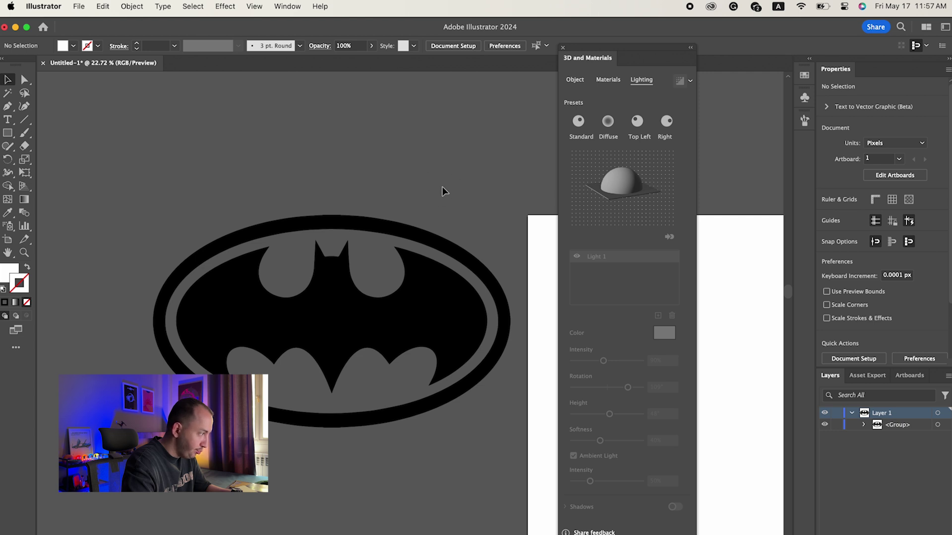
scroll(442, 189, down, 3)
Step: Move the black Batman group onto the tall artboard, scaled proportionally to about 842 × 501.5 px
scroll(442, 191, down, 2)
scroll(442, 190, right, 3)
key(super+a)
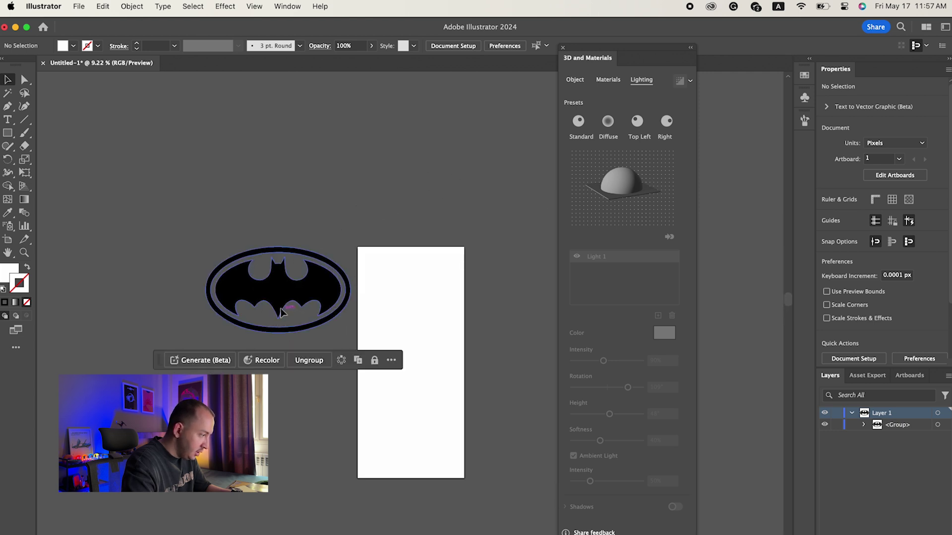
drag(251, 308, 402, 369)
drag(480, 316, 429, 330)
scroll(436, 347, up, 3)
drag(602, 51, 653, 52)
drag(478, 353, 475, 353)
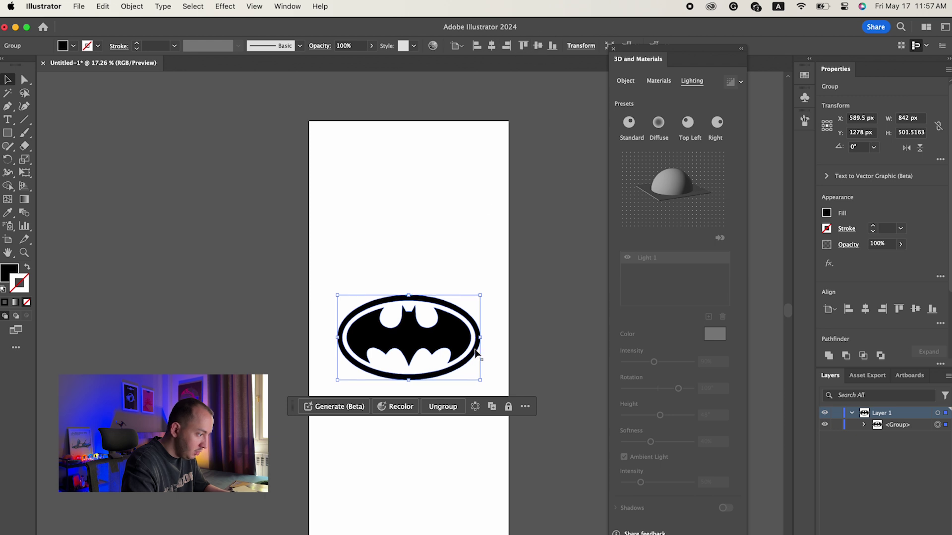
click(528, 336)
scroll(528, 336, down, 2)
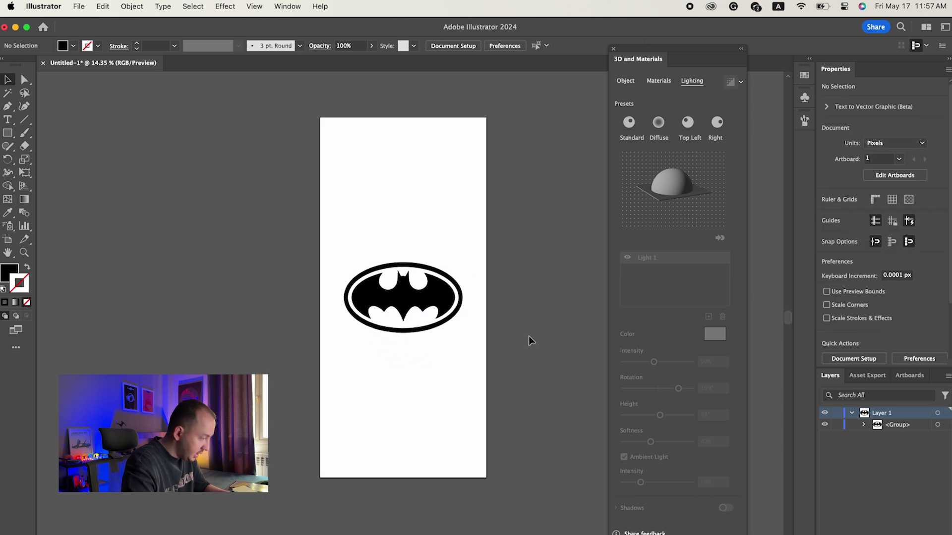
click(7, 133)
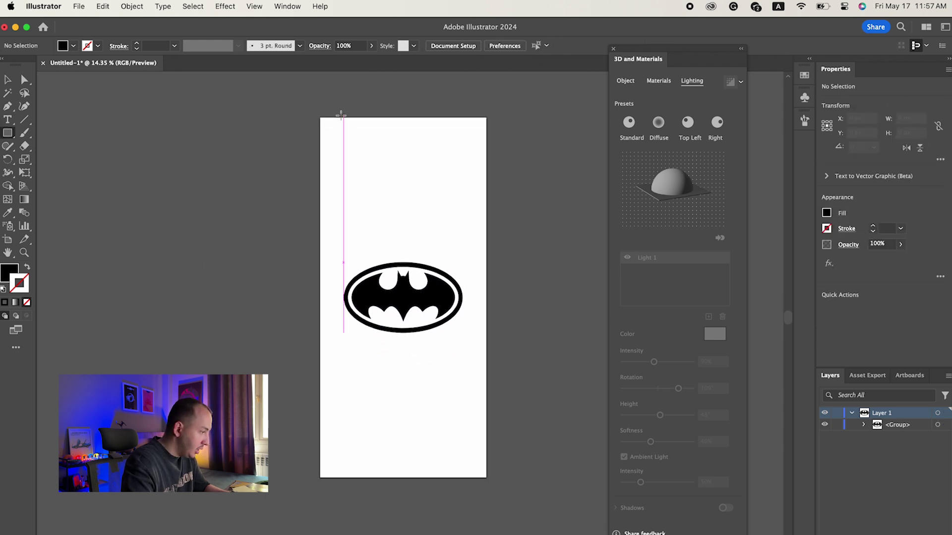
Step: Draw a 1179 × 2556 px rectangle over the artboard filled EAA813, then slide it left to peek at the logo
drag(320, 117, 487, 478)
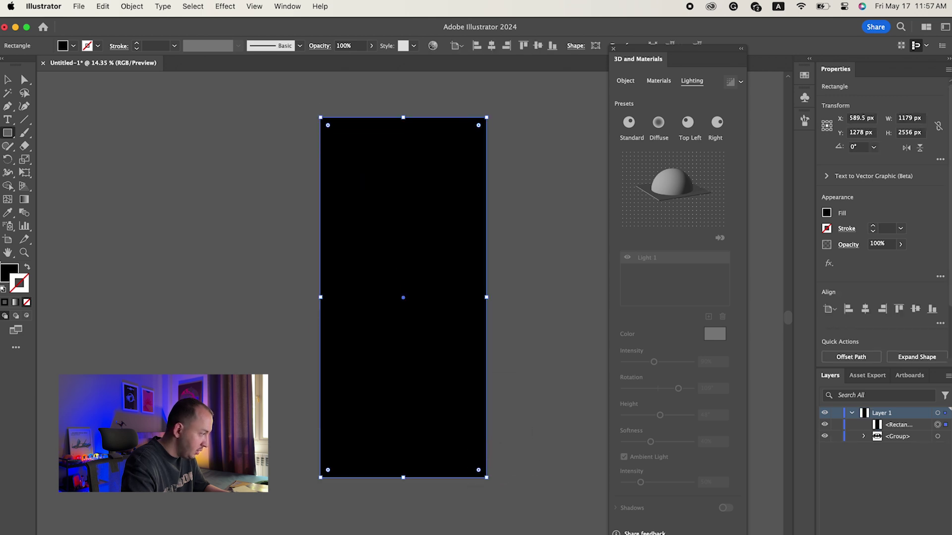
double_click(9, 272)
click(664, 204)
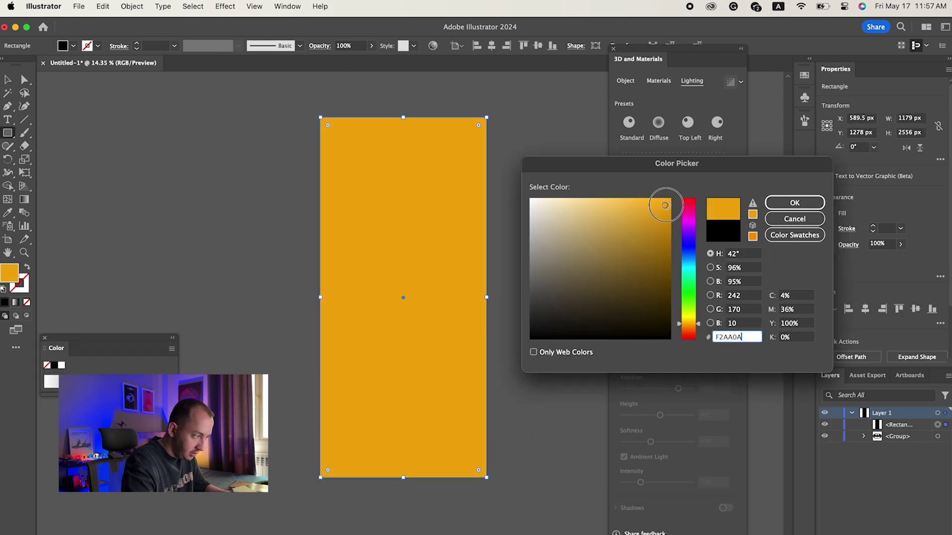
click(660, 209)
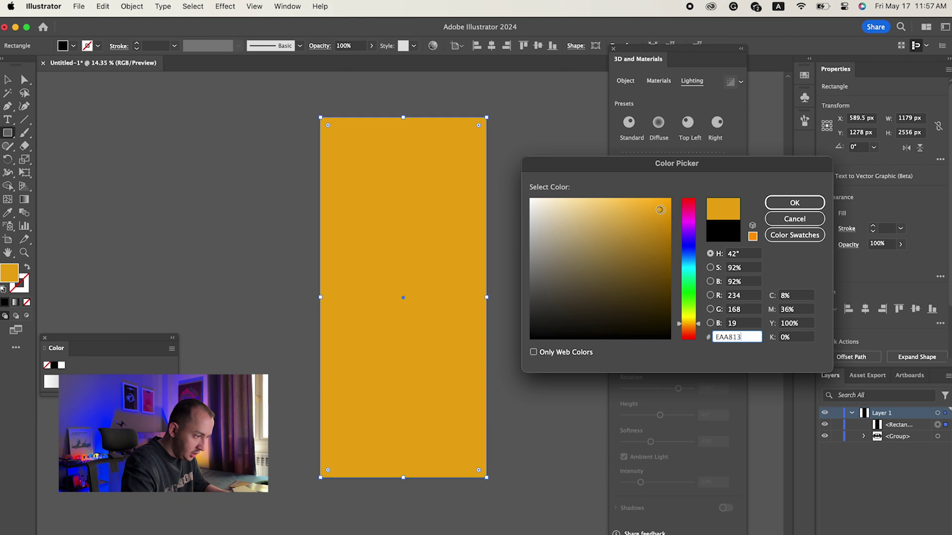
click(789, 211)
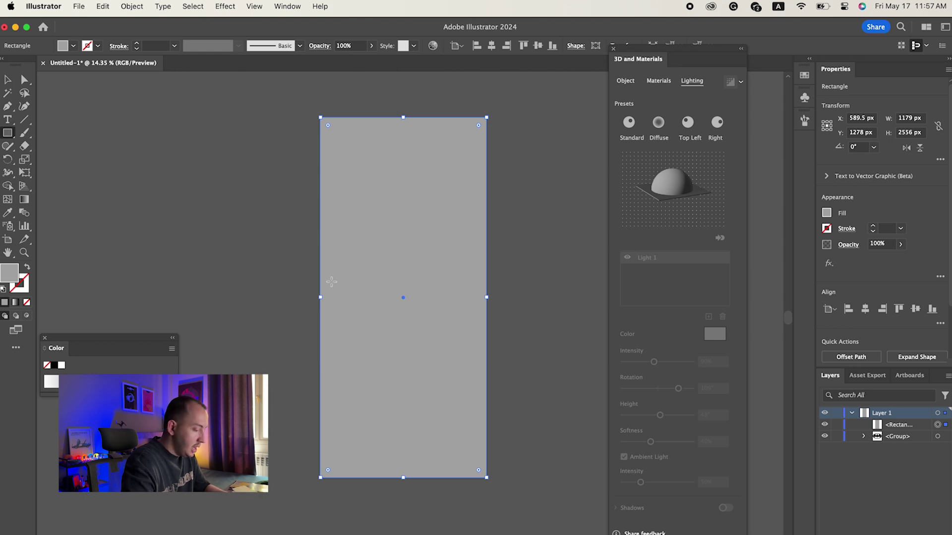
key(v)
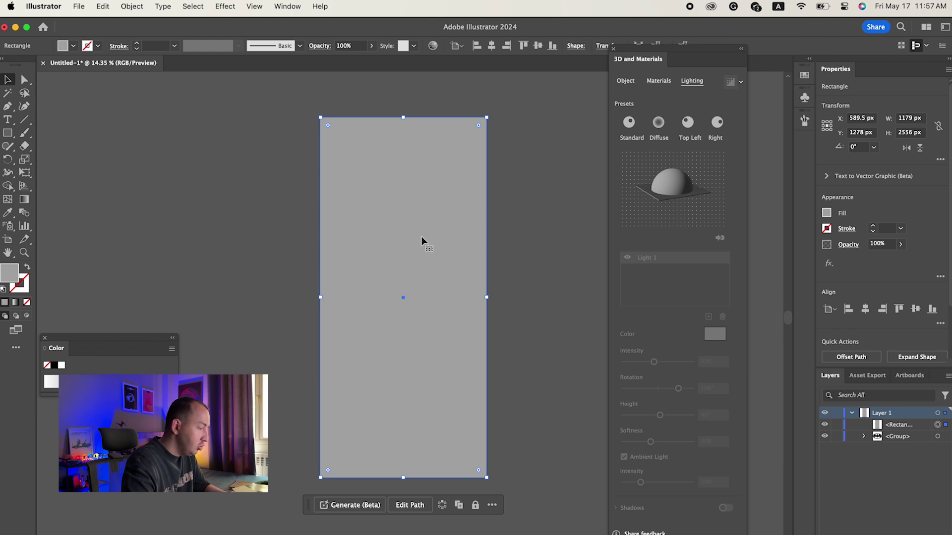
drag(421, 206, 381, 203)
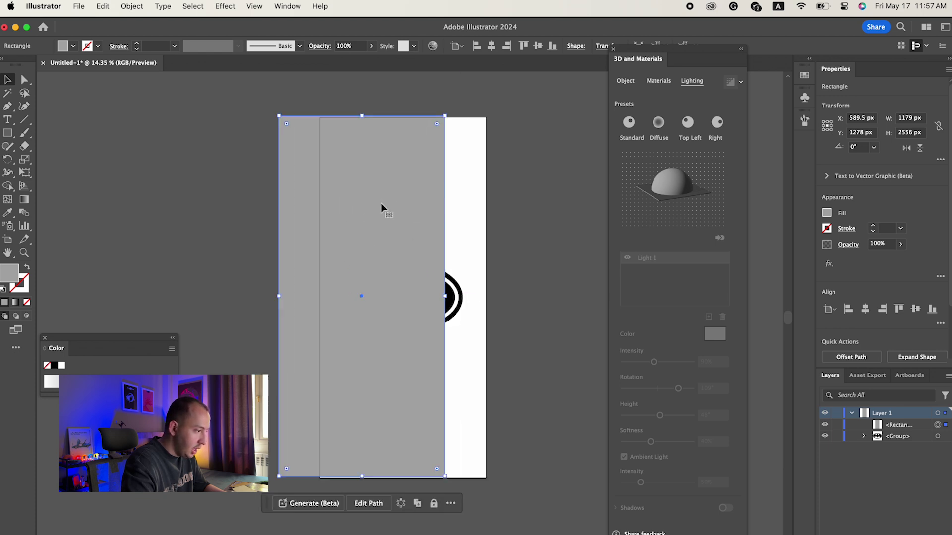
Step: Undo the move so the rectangle covers the artboard, then convert the artwork colours to RGB via Edit > Edit Colors
key(super+z)
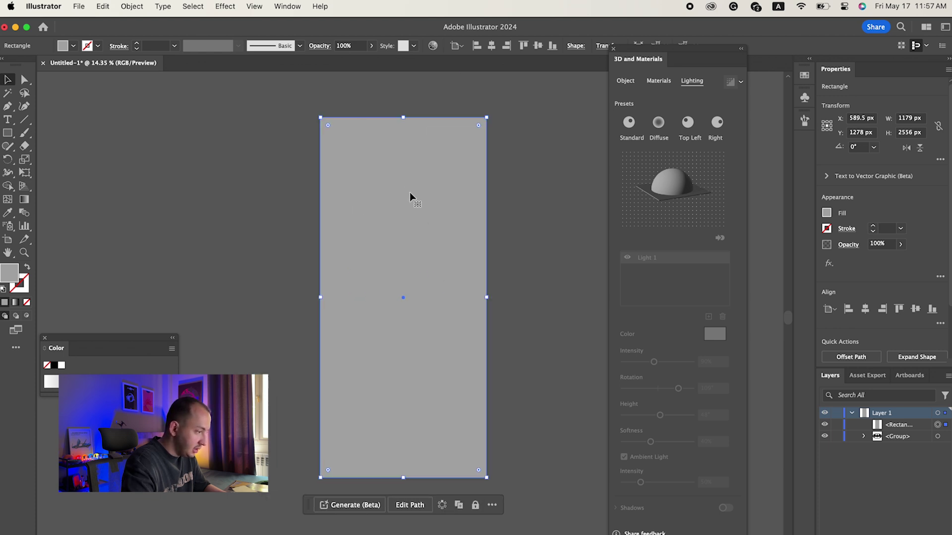
click(132, 6)
mouse_move(107, 2)
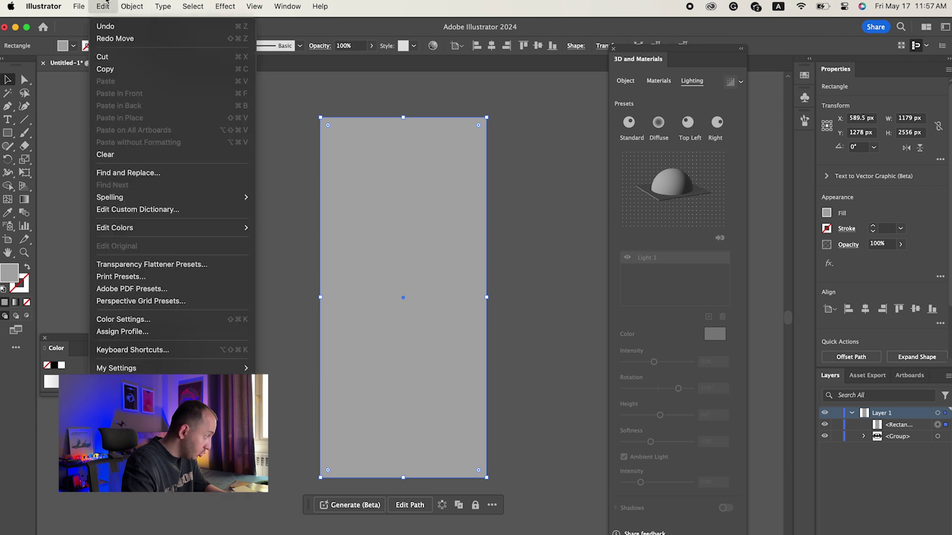
mouse_move(241, 229)
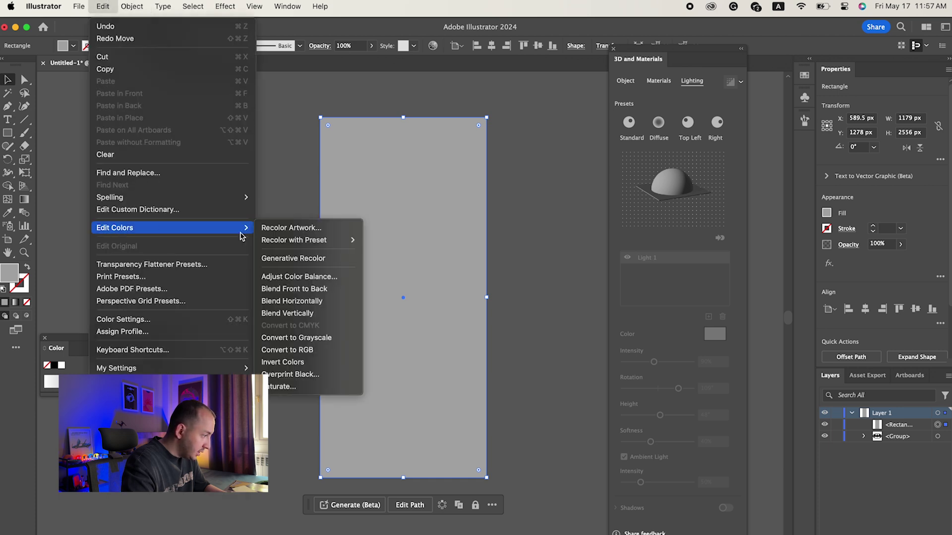
click(328, 356)
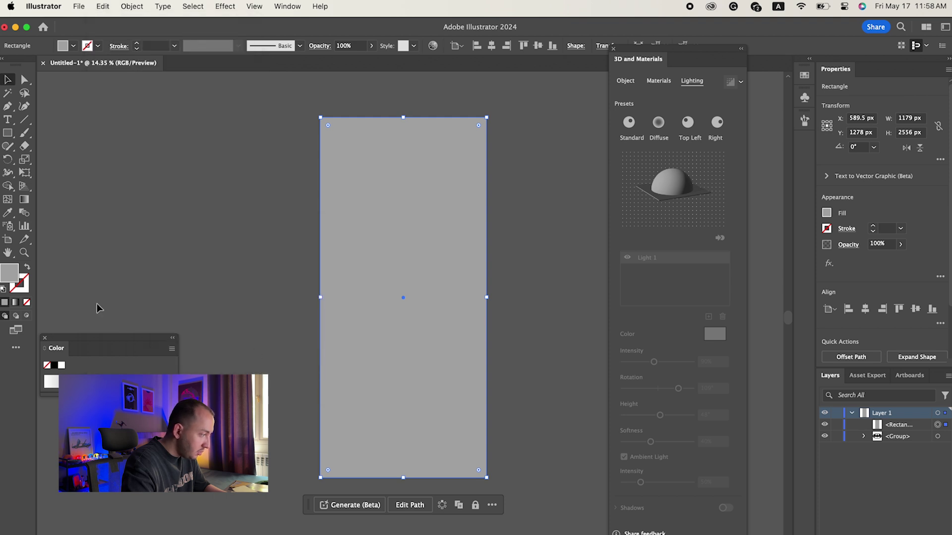
double_click(12, 272)
Step: Fill the rectangle with E2A214 and move it below the Batman group in Layers
click(659, 214)
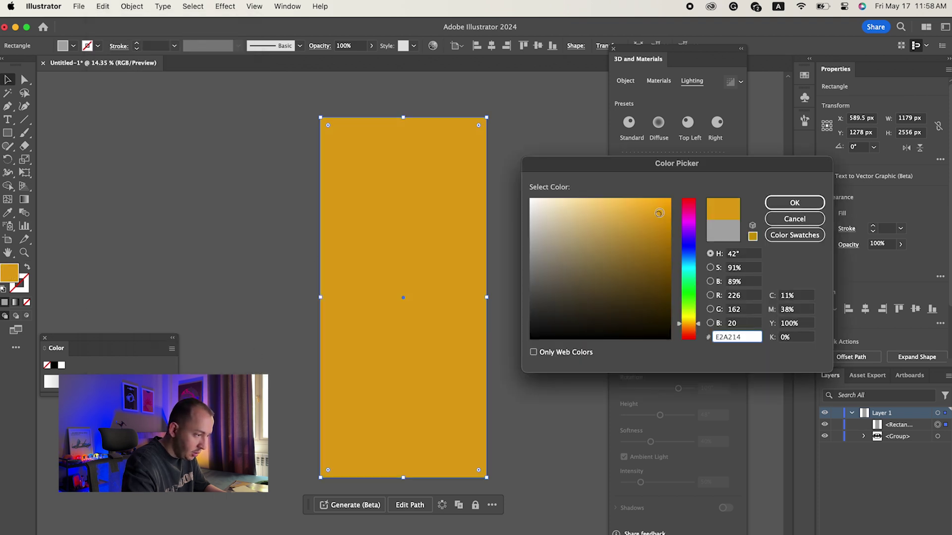
click(795, 203)
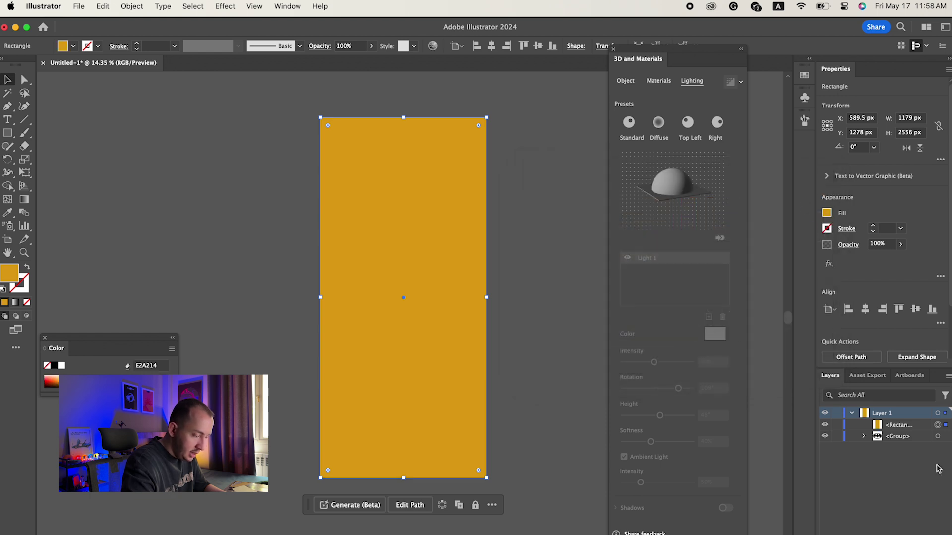
drag(897, 425, 902, 443)
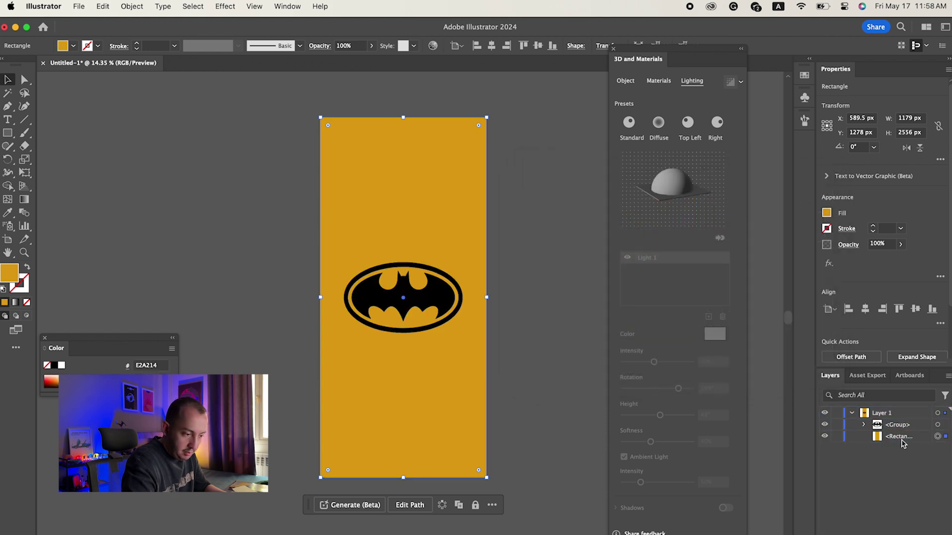
Step: Group the yellow background rectangle and the Batman logo together
click(554, 263)
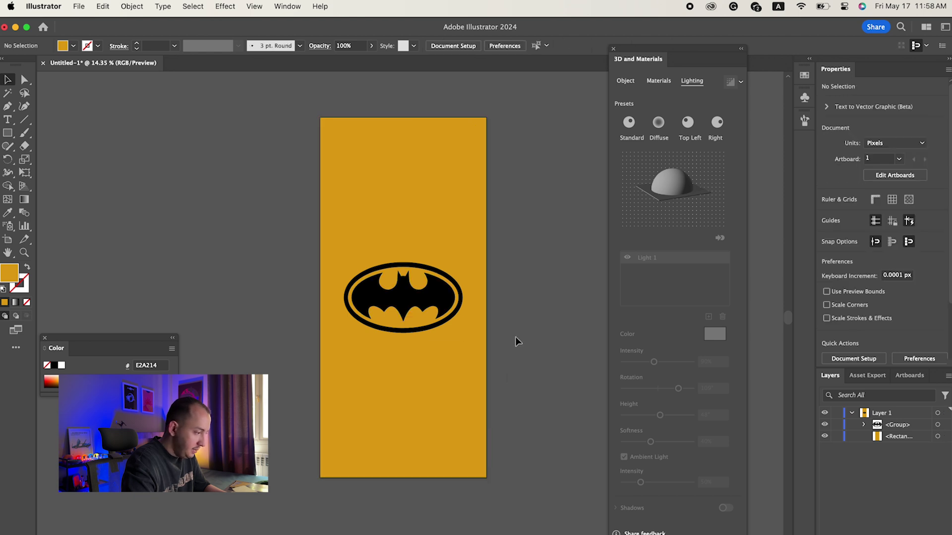
key(super+a)
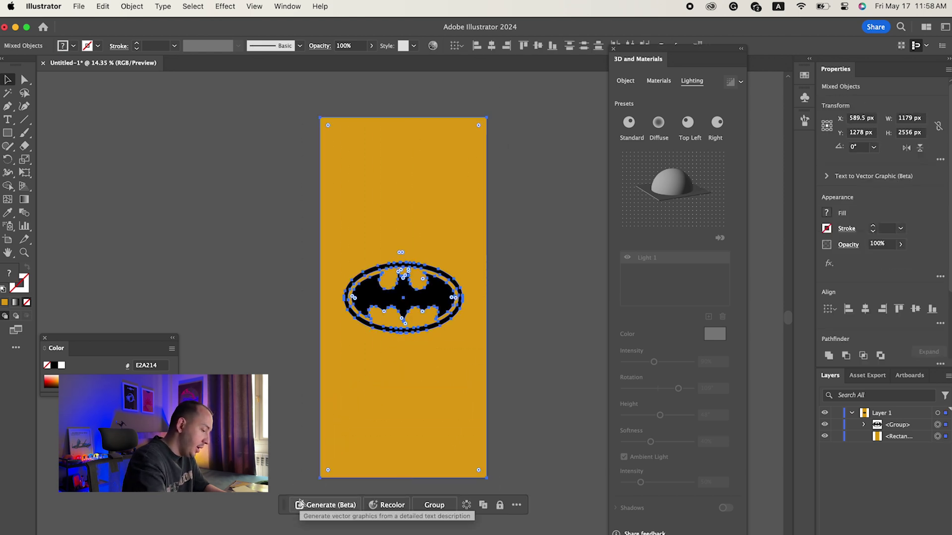
key(super+g)
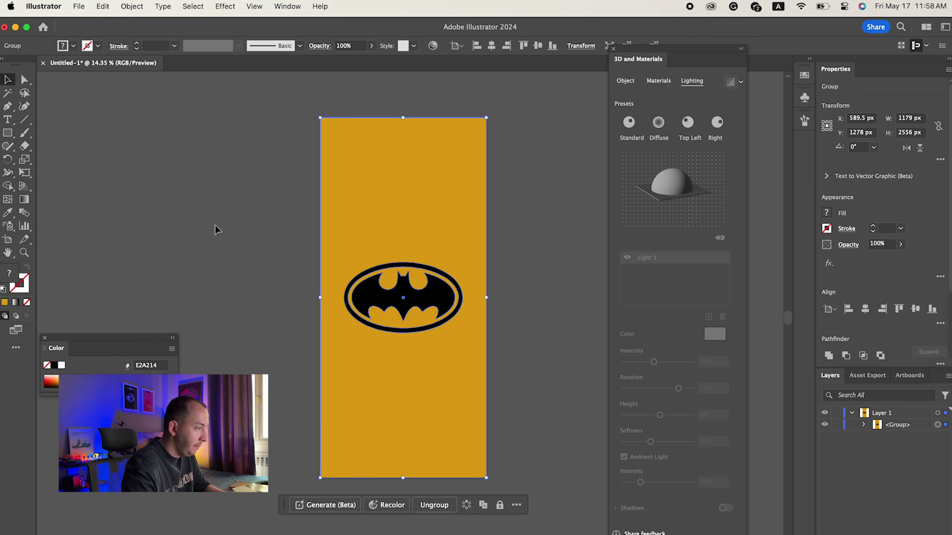
click(228, 5)
Step: Apply the 3D and Materials Inflate effect to the group with Depth 1212 px
mouse_move(237, 88)
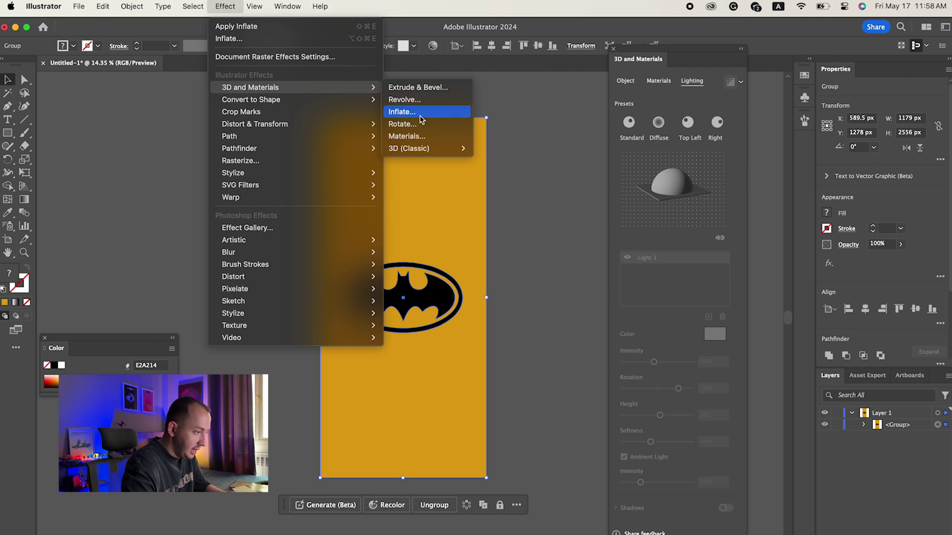
click(688, 59)
drag(699, 56, 688, 47)
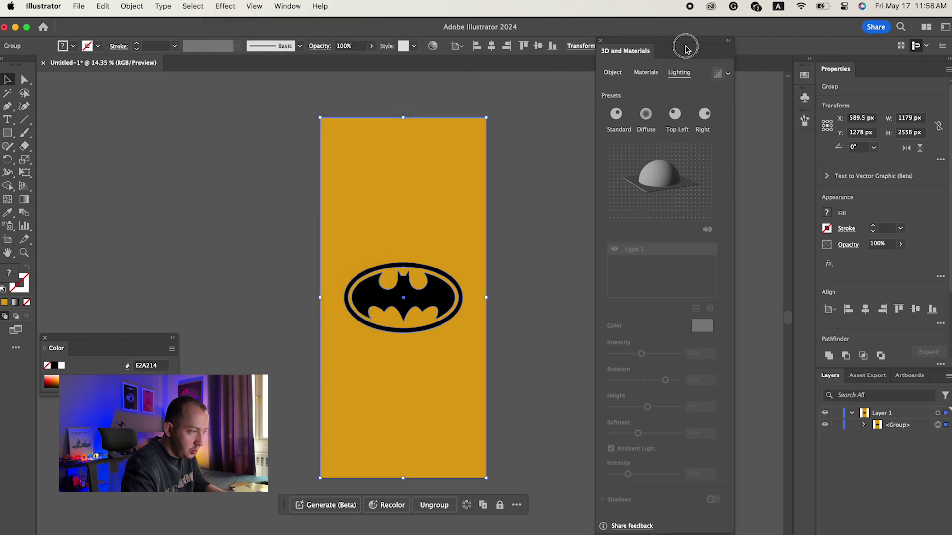
click(613, 74)
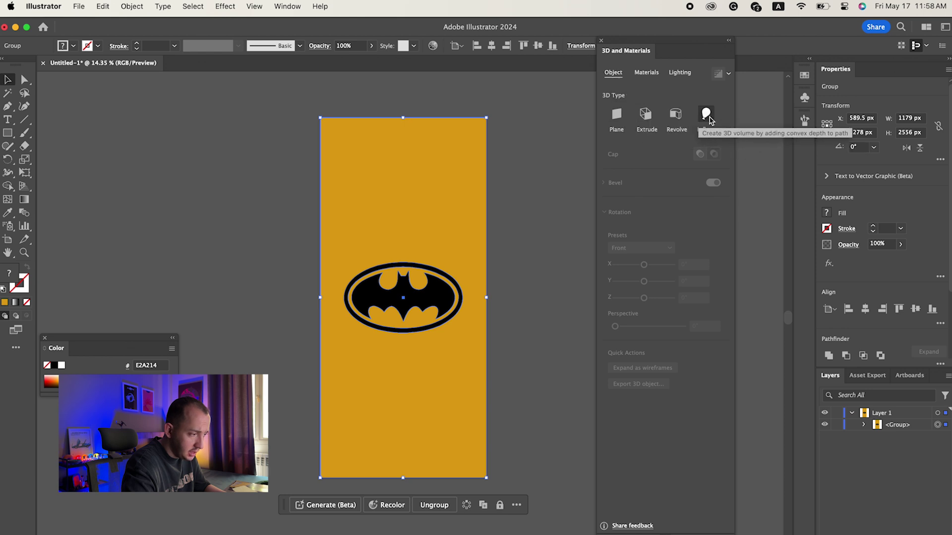
click(707, 115)
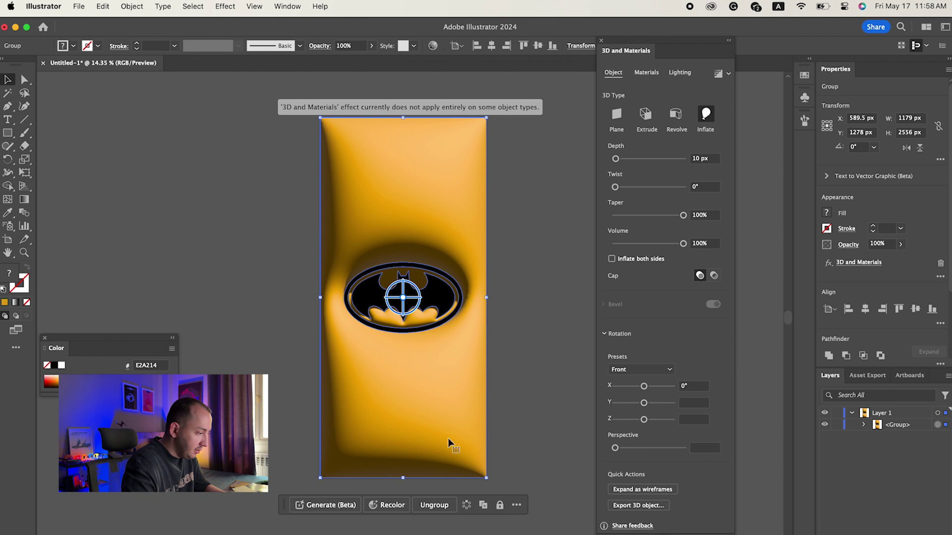
click(696, 159)
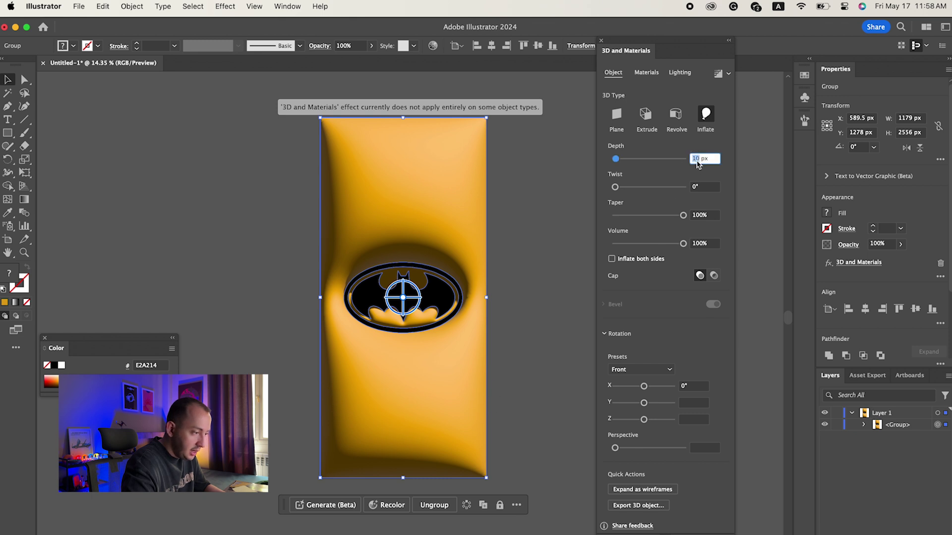
click(696, 159)
text(1212)
key(Return)
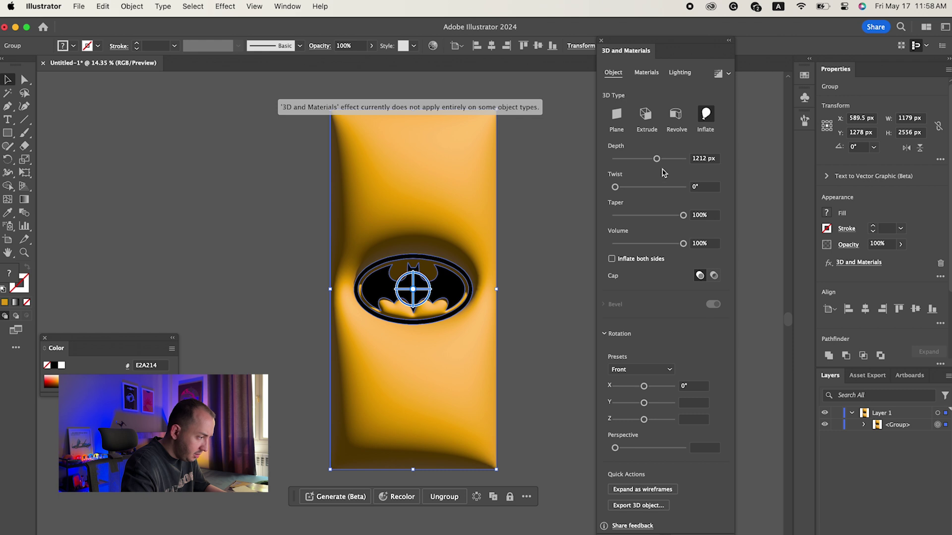
Step: Set the 3D material's Roughness to 0.15 and Metallic to 0.22
click(646, 72)
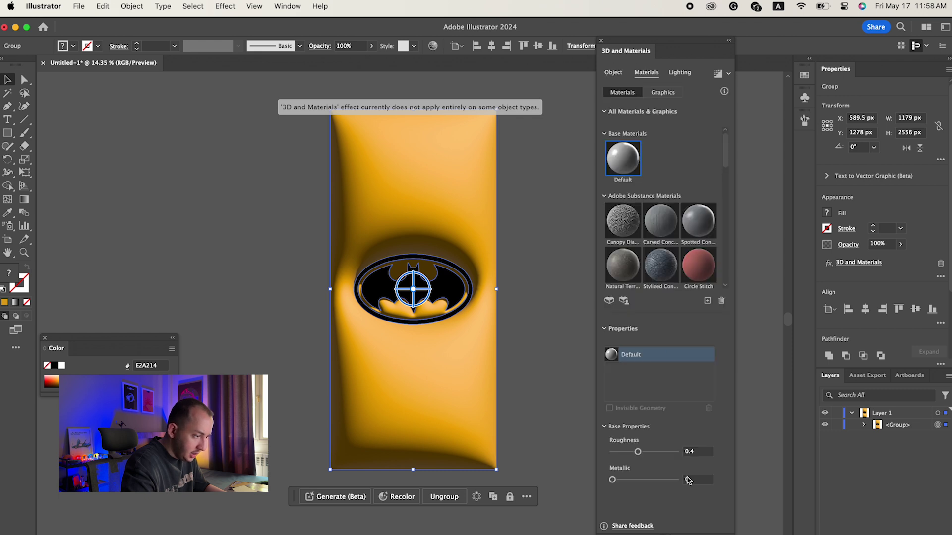
click(701, 452)
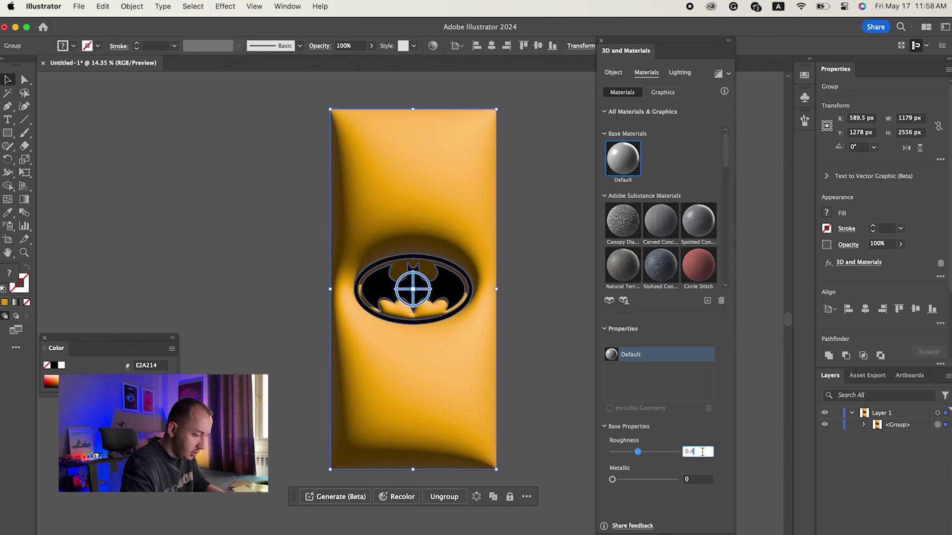
text(0.15)
click(695, 479)
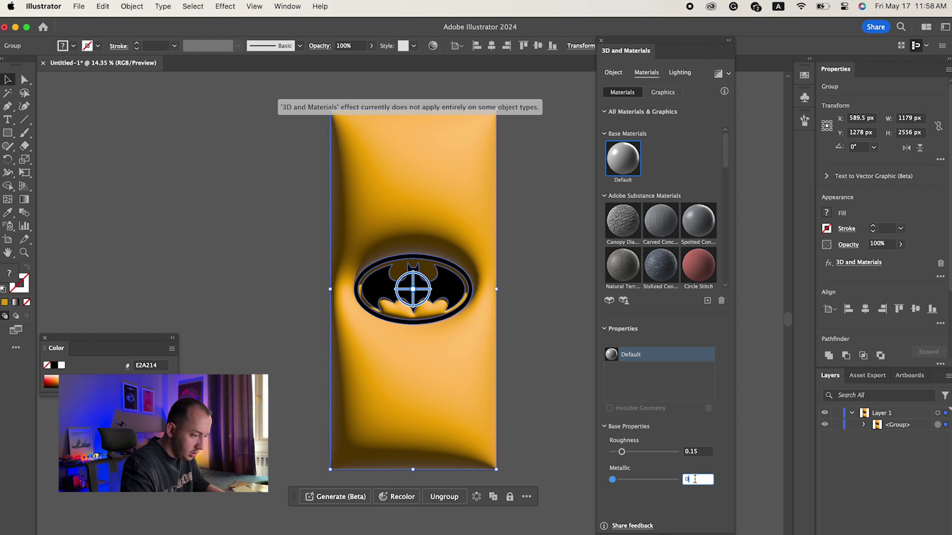
text(0.22)
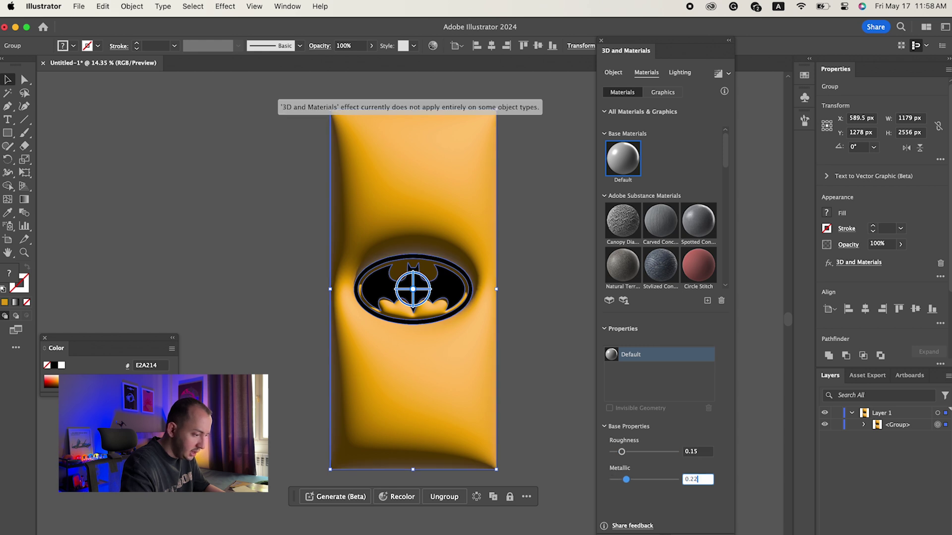
key(Return)
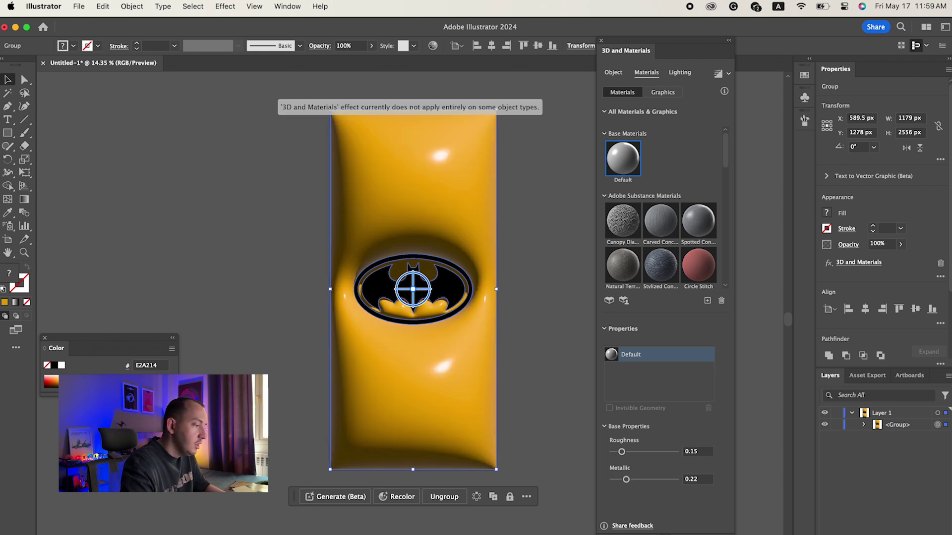
Step: Position the light at 136° rotation and 48° height, keeping 70% intensity
click(679, 72)
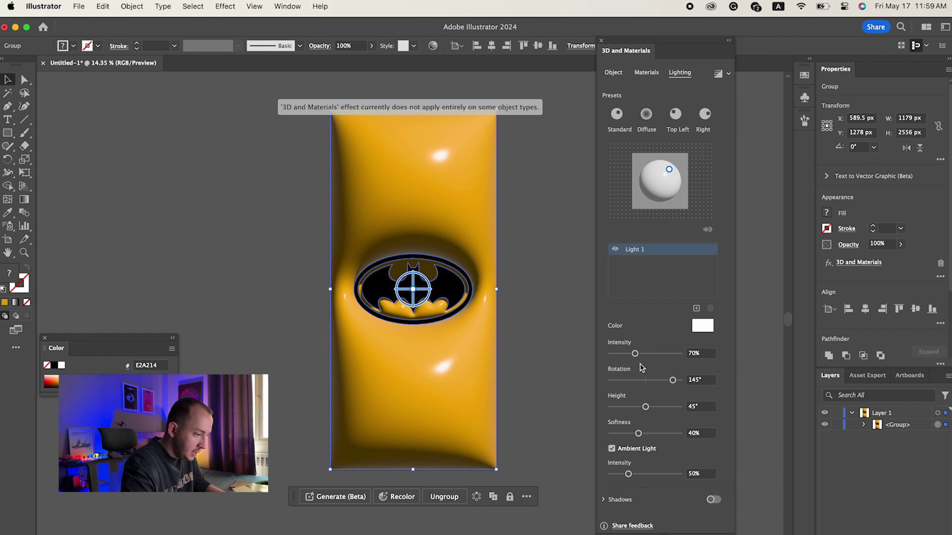
drag(635, 353, 636, 355)
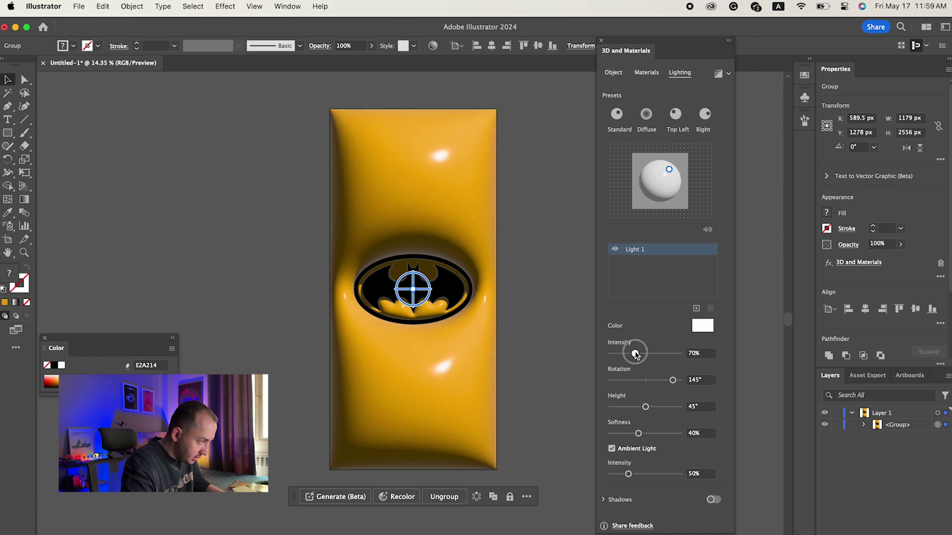
drag(645, 406, 673, 383)
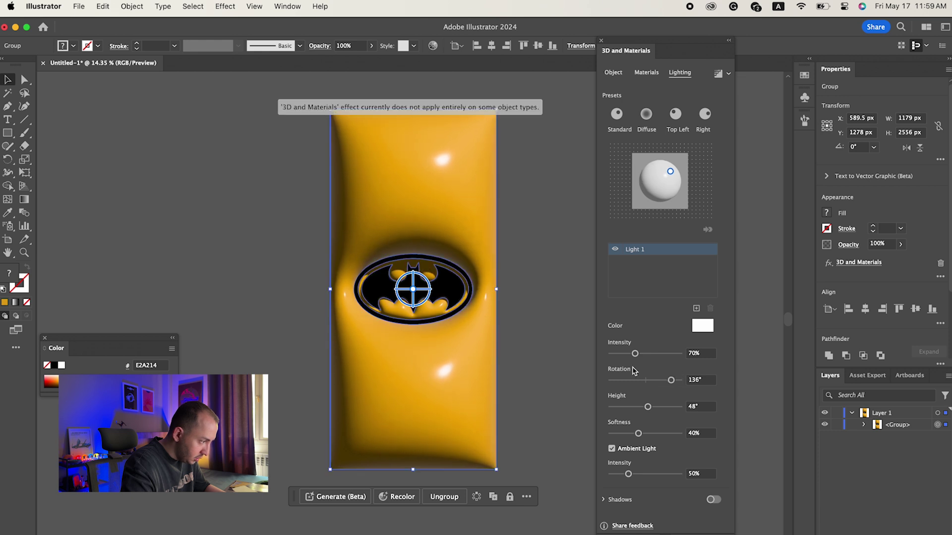
click(592, 352)
click(476, 282)
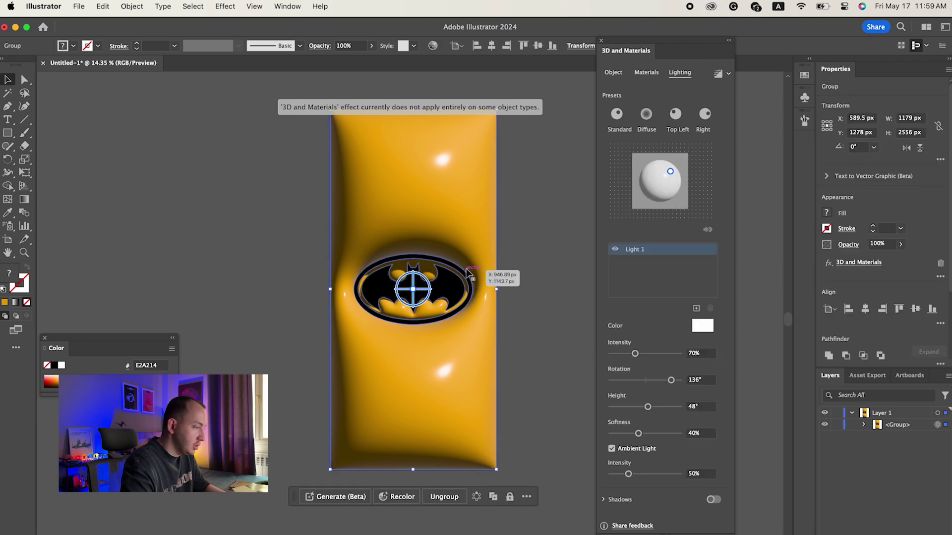
click(728, 74)
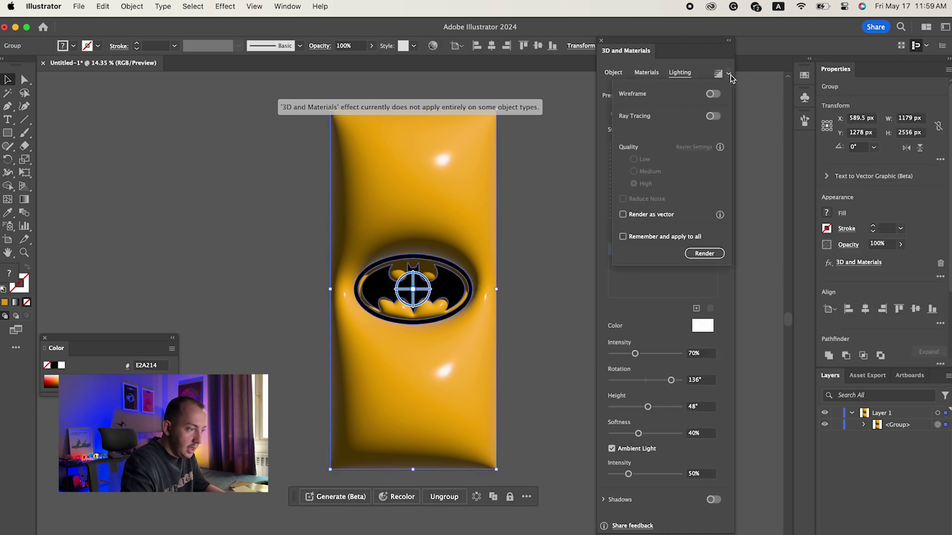
Step: Enable high-quality ray tracing, render the inflated Batman panel, and zoom around the glossy result
click(713, 116)
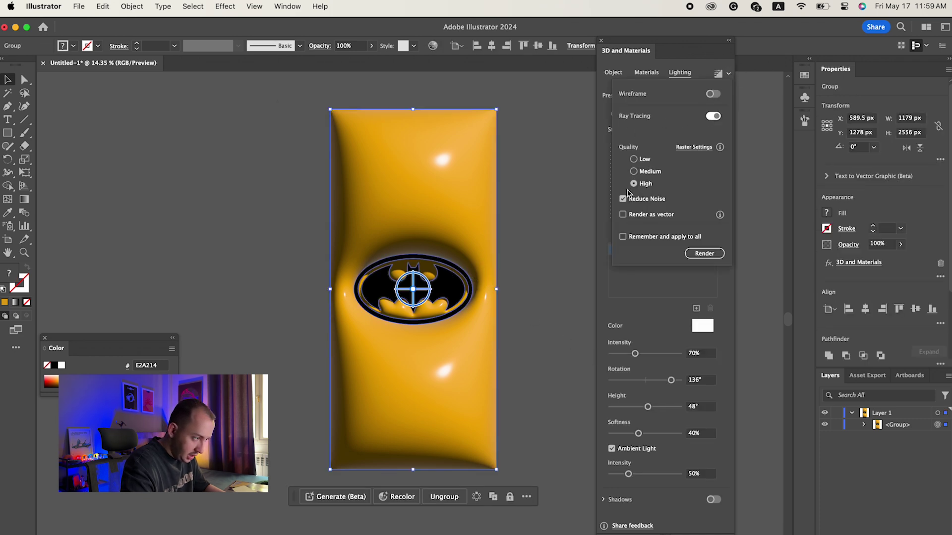
click(704, 253)
click(533, 220)
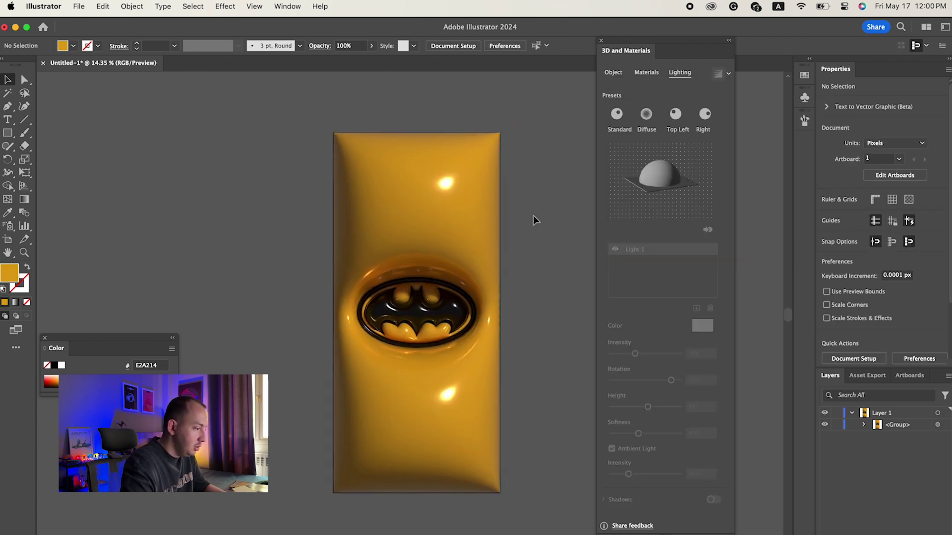
scroll(533, 220, up, 3)
scroll(533, 219, down, 5)
scroll(534, 218, left, 2)
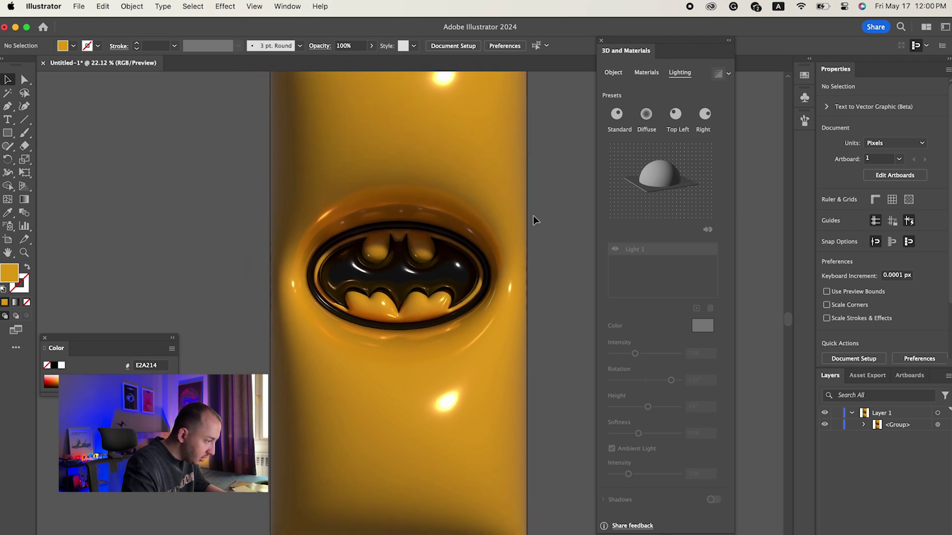
scroll(533, 219, up, 6)
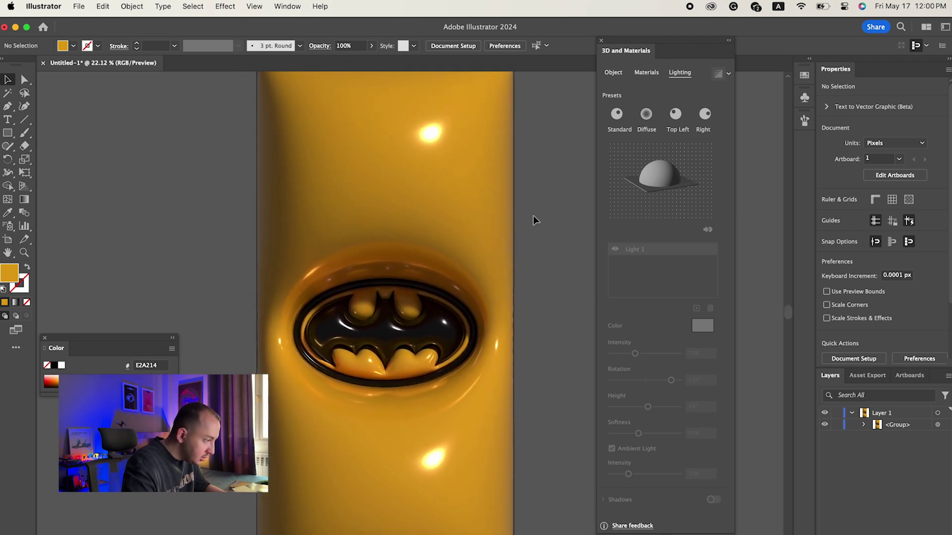
scroll(533, 221, down, 1)
scroll(533, 225, down, 1)
scroll(533, 224, right, 2)
scroll(533, 224, down, 1)
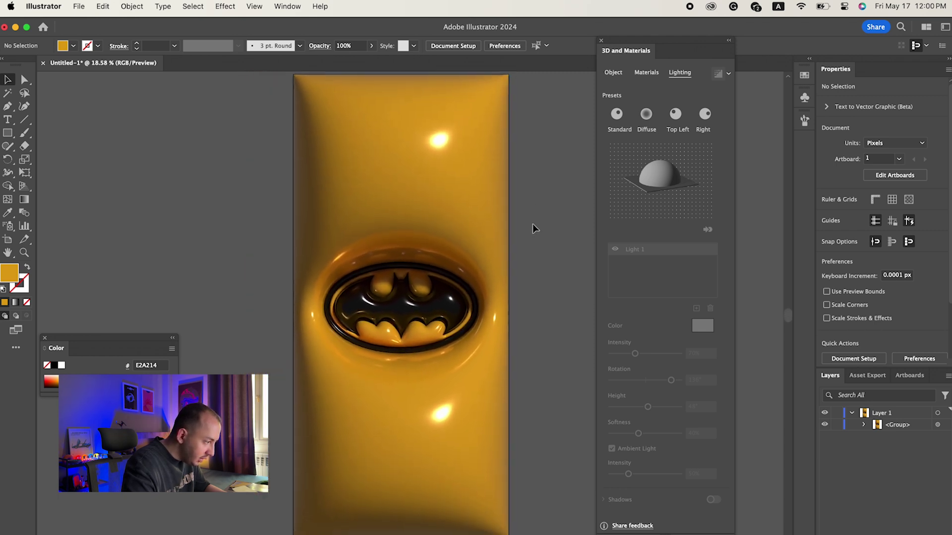
scroll(533, 224, down, 1)
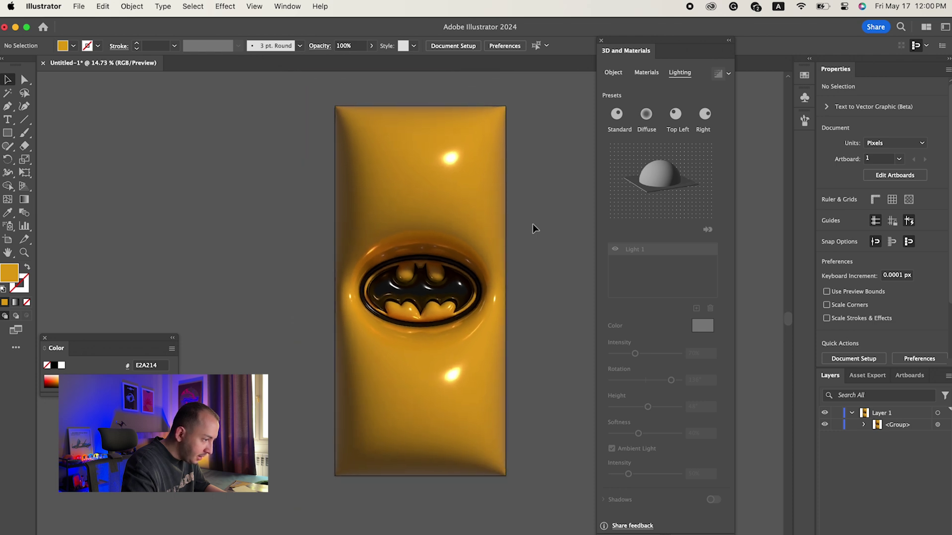
scroll(532, 224, down, 1)
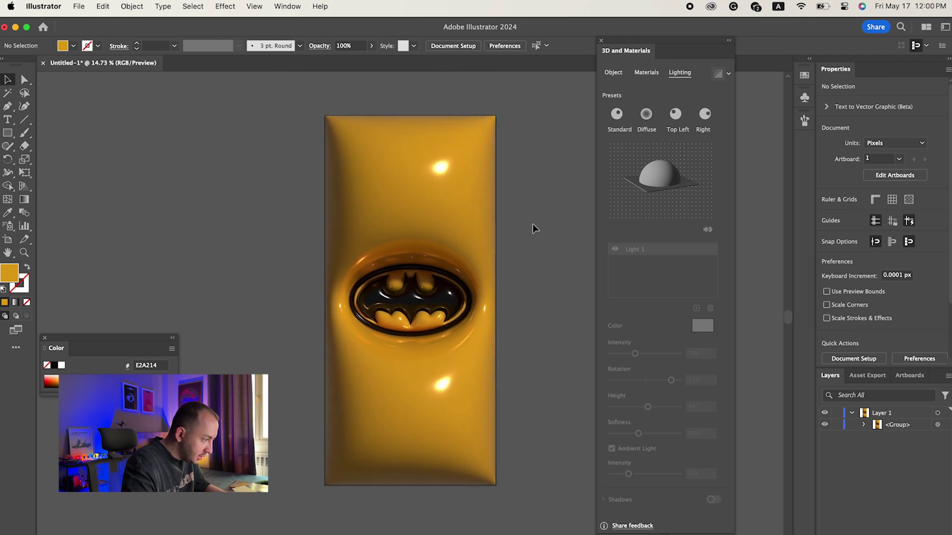
click(431, 204)
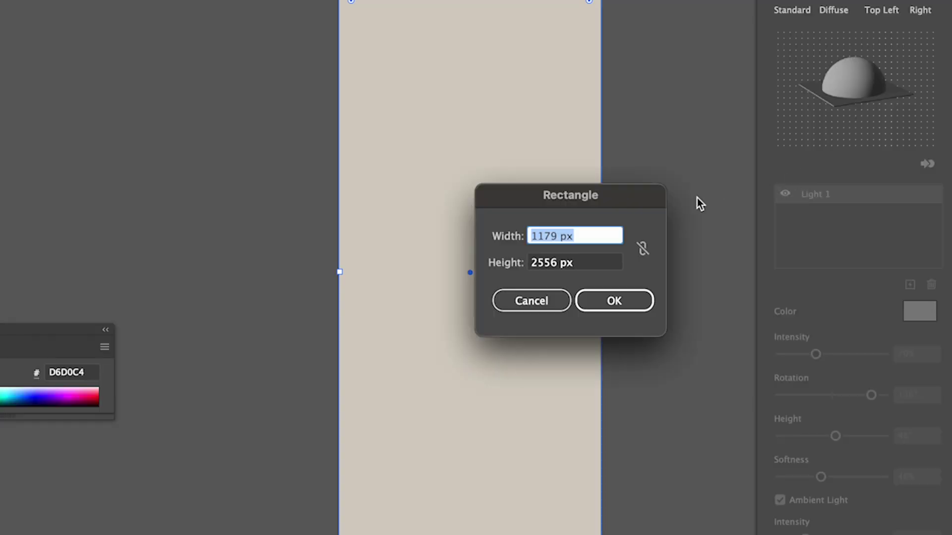
Step: Paste the swoosh, shrink it and place it near the top of the artboard
key(Return)
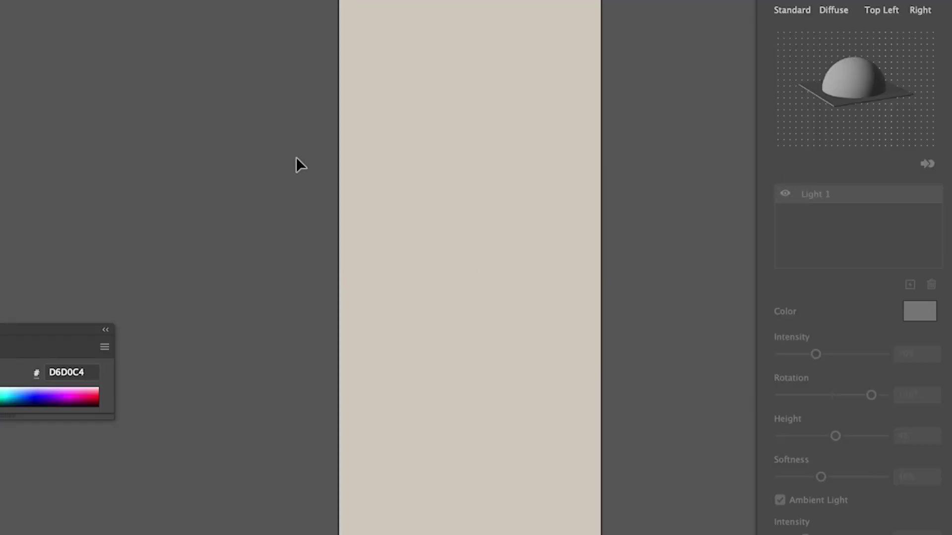
key(super+v)
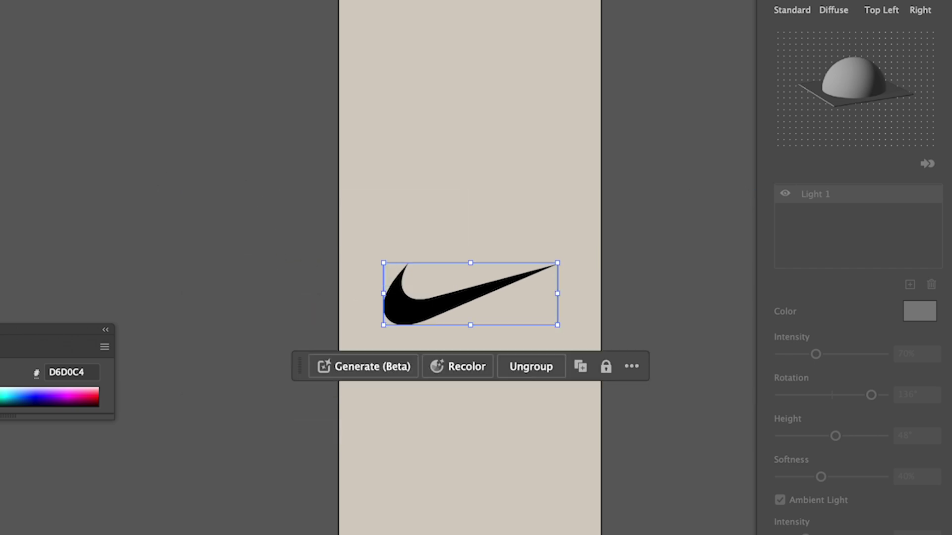
key(ctrl+=)
key(ctrl+=)
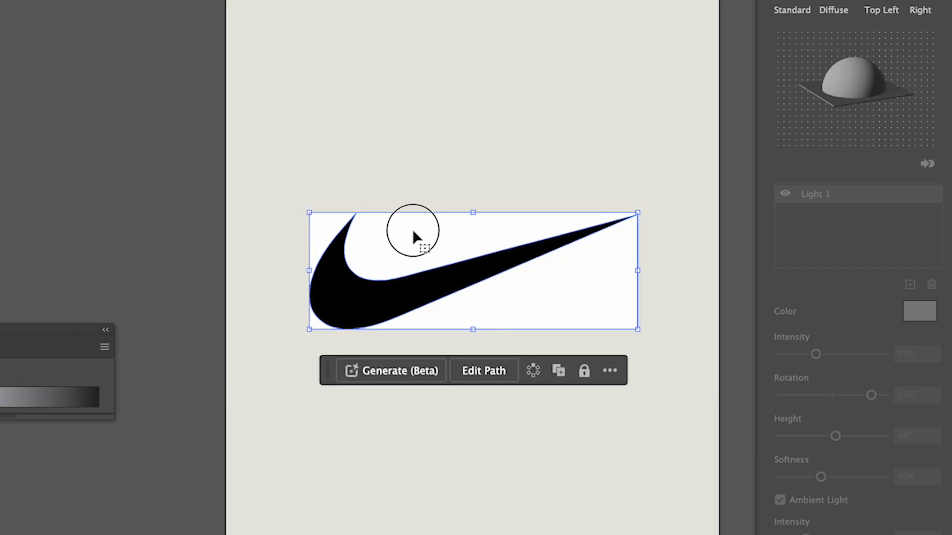
drag(396, 287, 415, 176)
drag(415, 176, 408, 151)
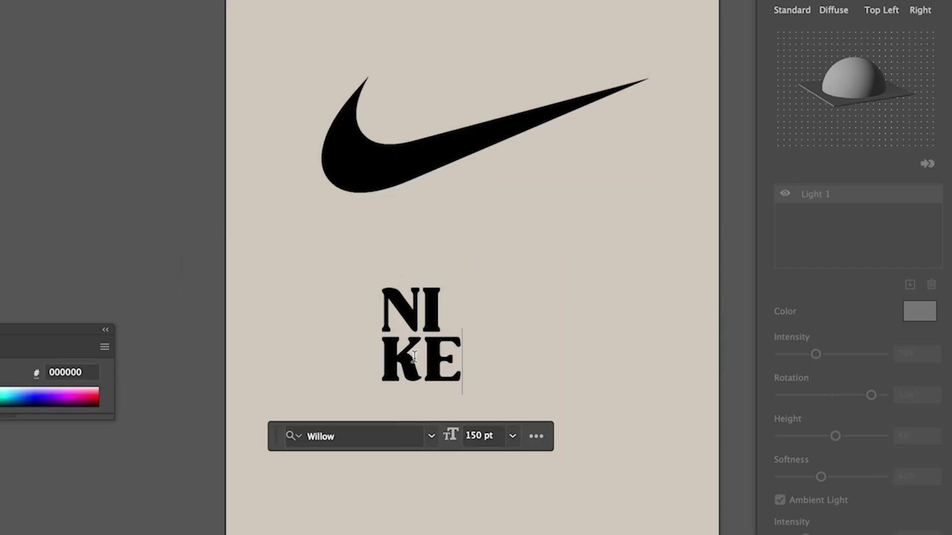
Step: Move the NIKE lettering up and left and bring the swoosh down beside it
key(Escape)
drag(414, 356, 392, 312)
drag(372, 155, 514, 222)
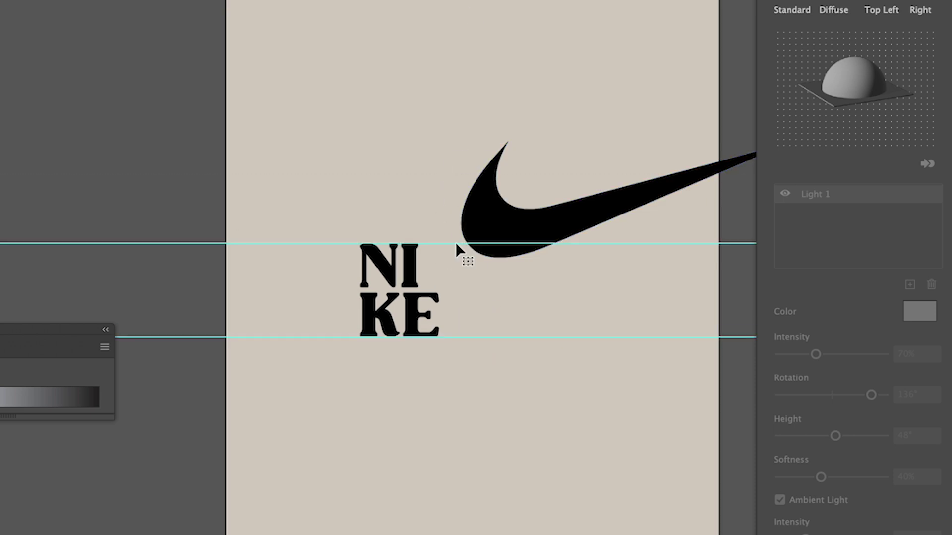
click(456, 248)
scroll(456, 248, down, 2)
Step: Squash and flip the swoosh upright, positioning it beside the NIKE lettering
drag(680, 240, 559, 212)
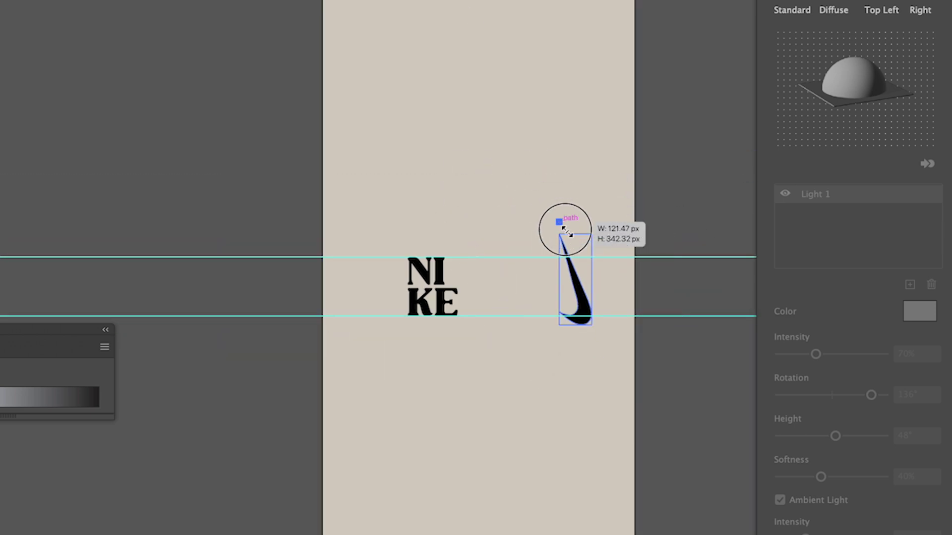
key(ctrl+=)
key(ctrl+=)
drag(639, 381, 362, 391)
key(ctrl+minus)
key(ctrl+minus)
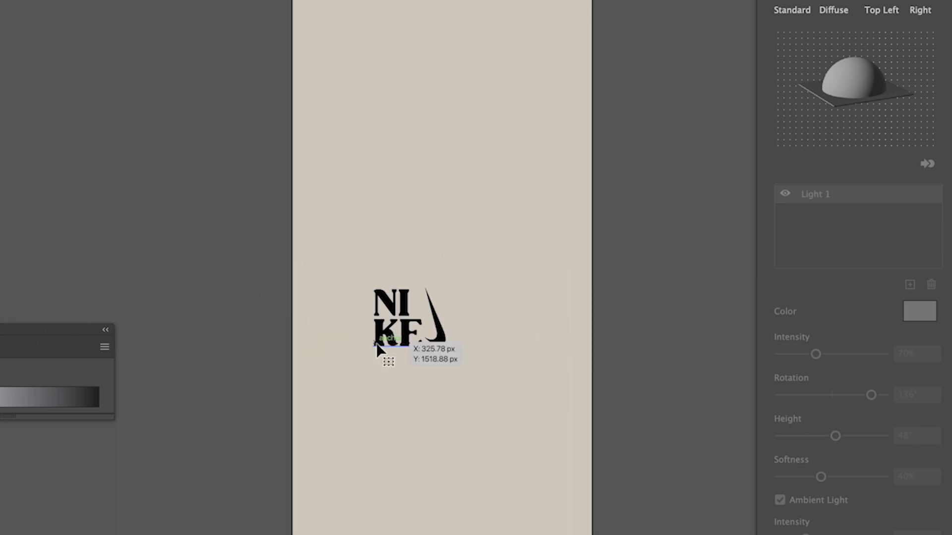
Step: Select the lettering and swoosh together and nudge the NIKE logo down slightly
drag(378, 346, 509, 205)
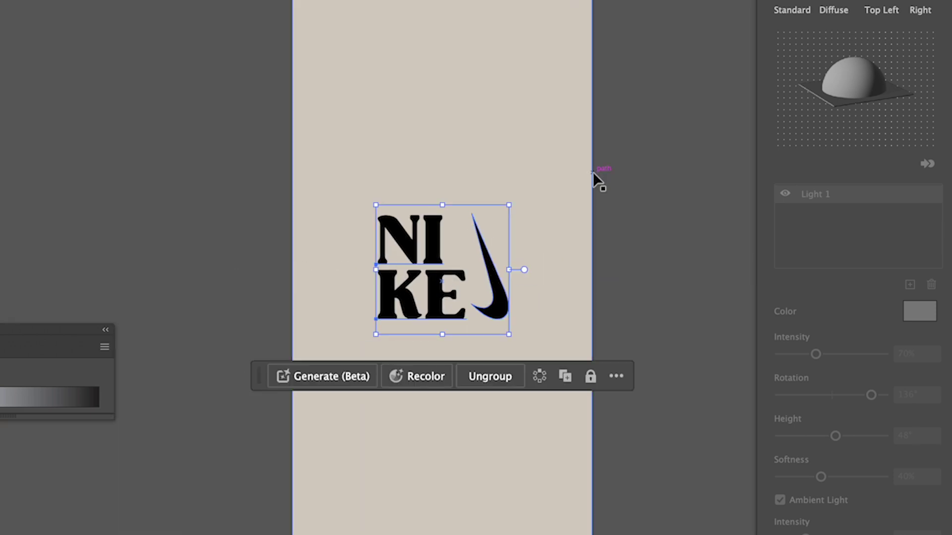
key(shift+Down)
key(shift+Down)
click(229, 281)
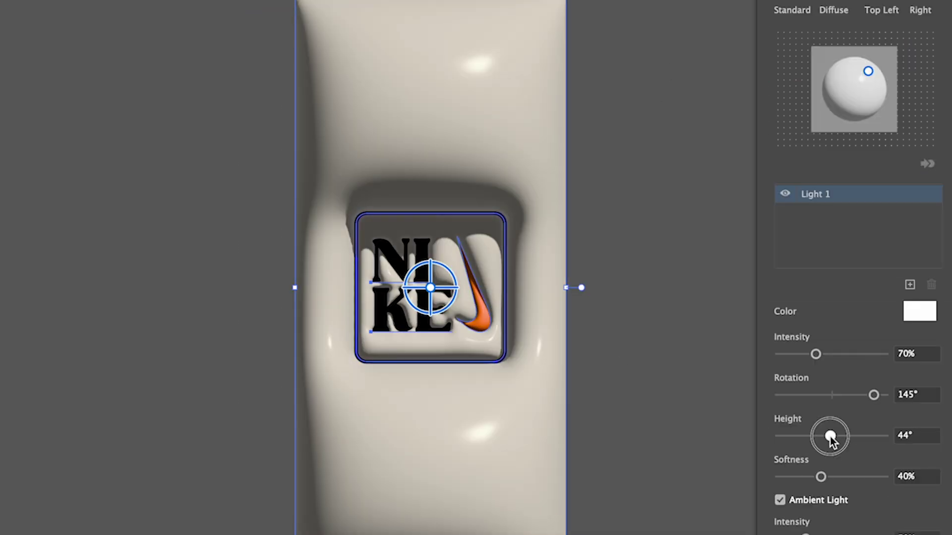
Step: Lower the light height to 43°, set frame colour 2144F4, and render with ray tracing
drag(831, 436, 831, 438)
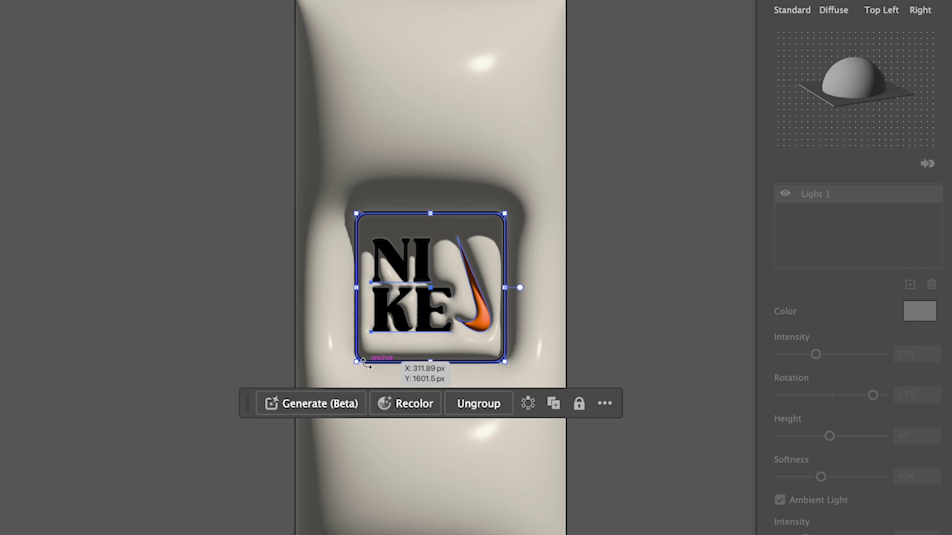
click(835, 124)
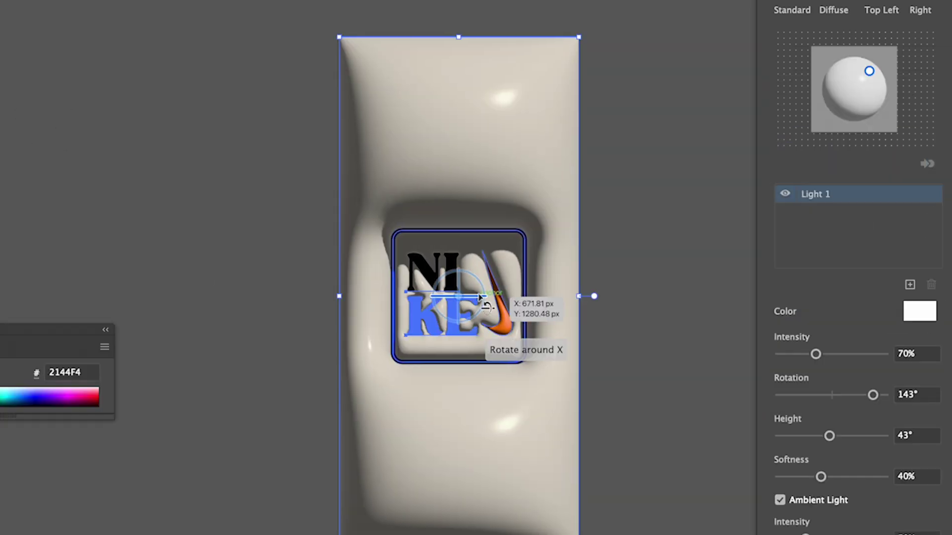
click(892, 48)
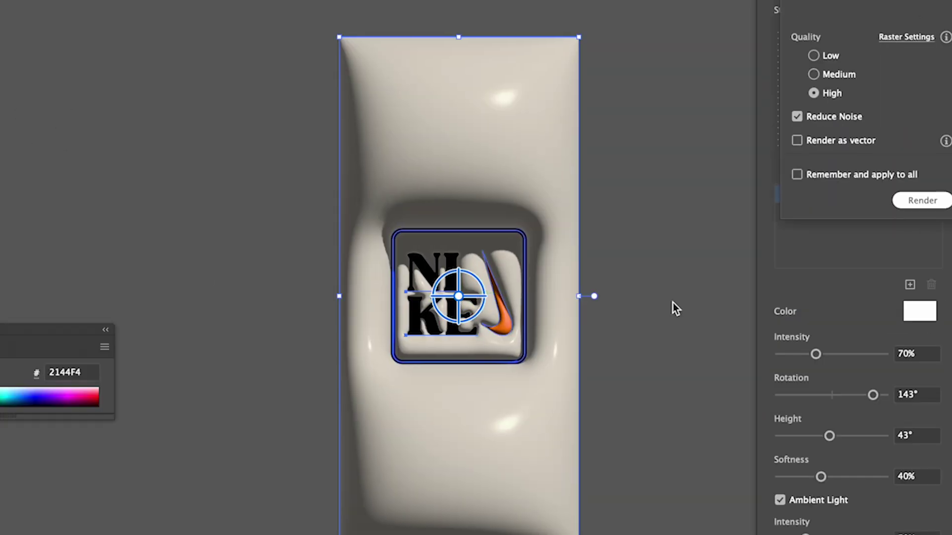
key(Return)
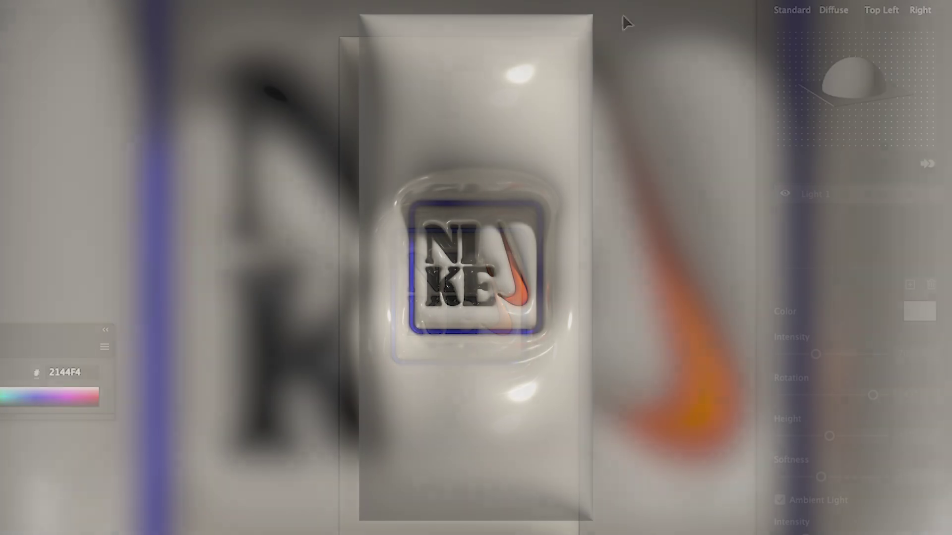